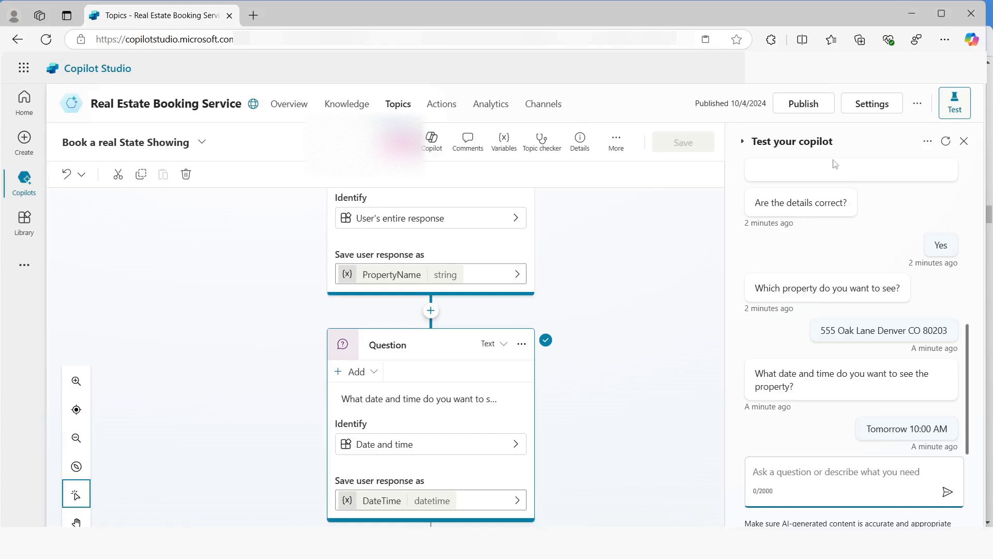
Create a new closed list entity named Property Type in the copilot's entity settings
{"action": "left_click", "coordinate": [872, 103]}
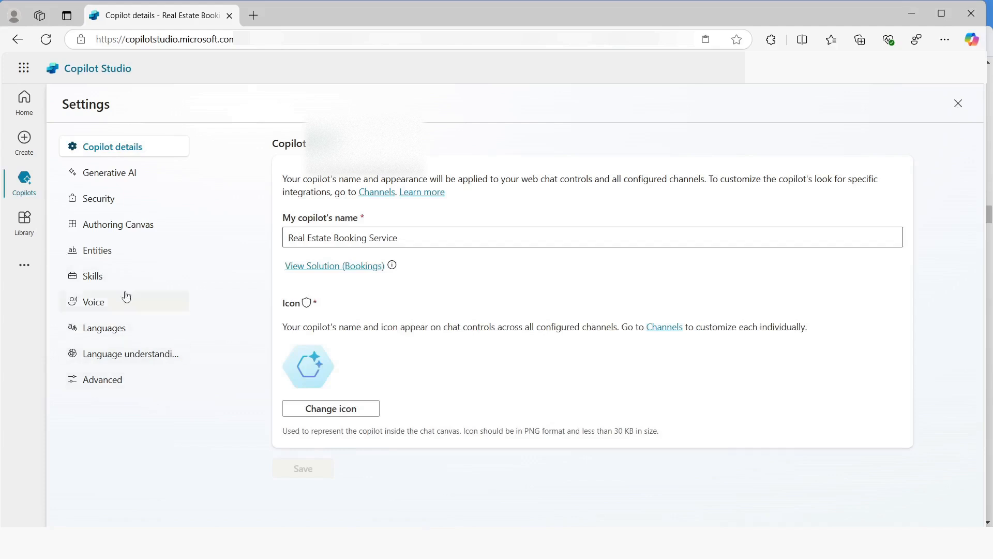
{"action": "left_click", "coordinate": [110, 253]}
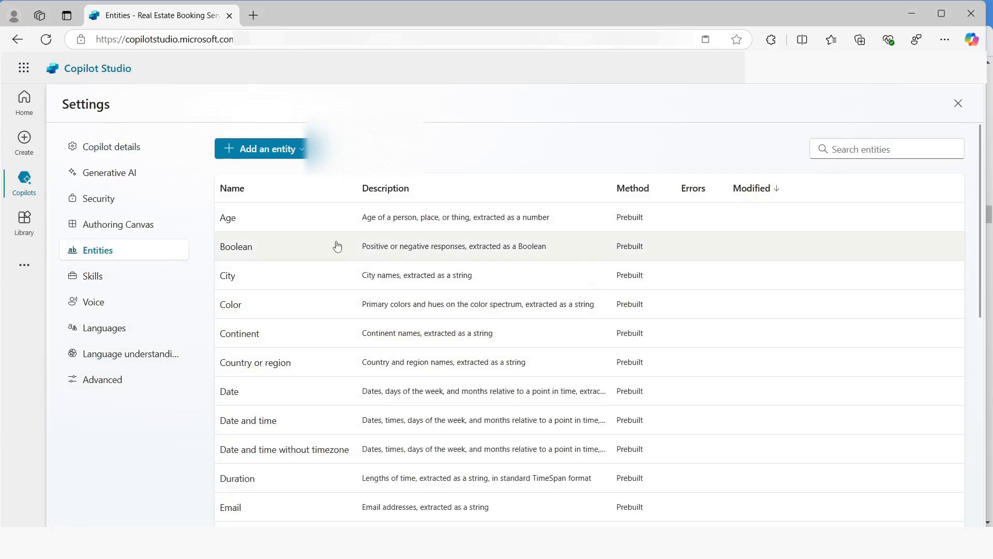
{"action": "left_click", "coordinate": [270, 154]}
{"action": "left_click", "coordinate": [251, 170]}
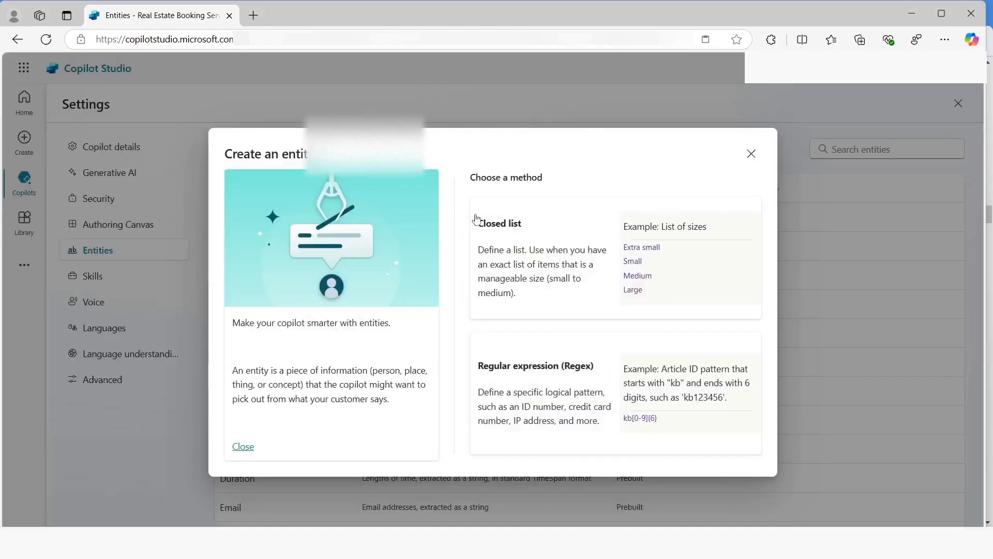
{"action": "left_click", "coordinate": [552, 267]}
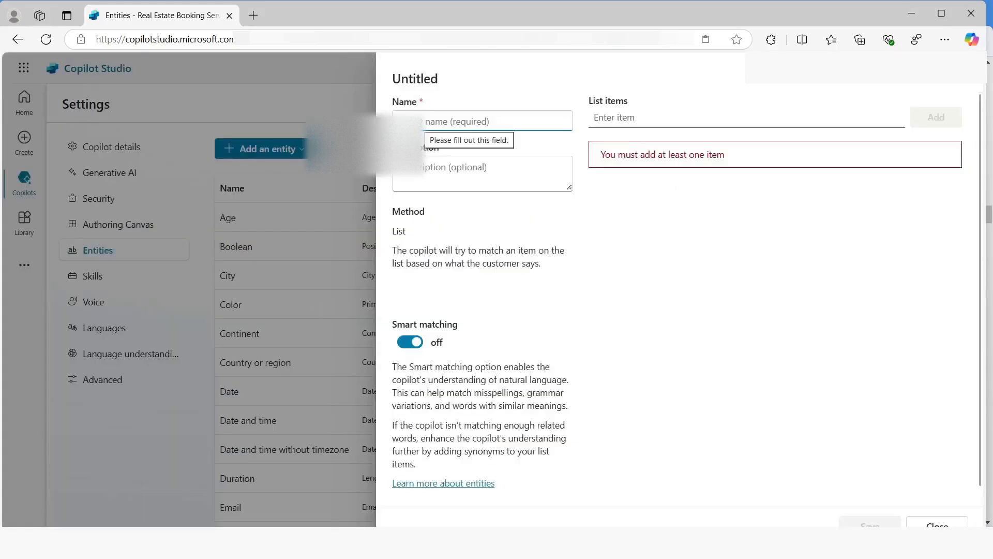
{"action": "type", "text": "Proper"}
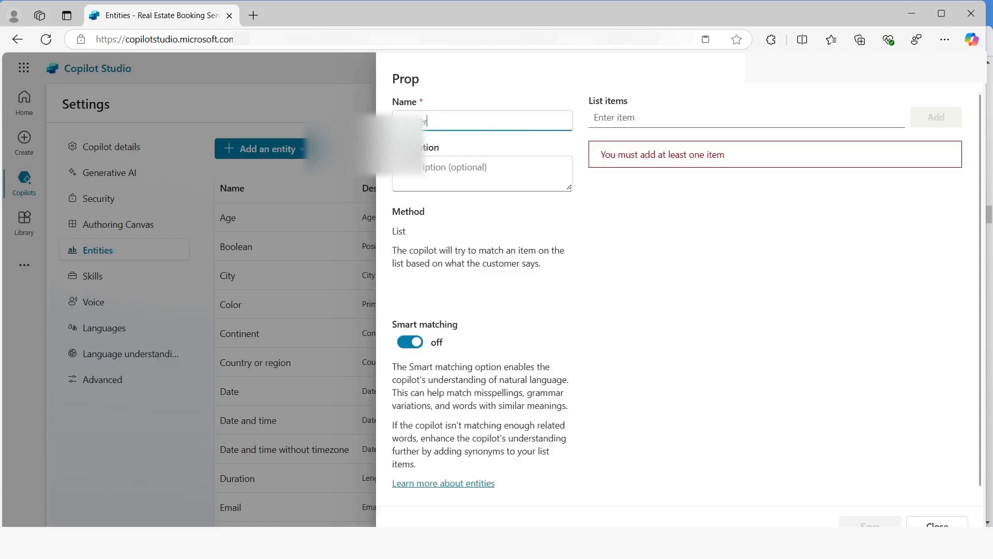
{"action": "type", "text": "ty Type"}
Add the list items Apartment, Condominium and Duplex to the Property Type entity
{"action": "left_click", "coordinate": [609, 119]}
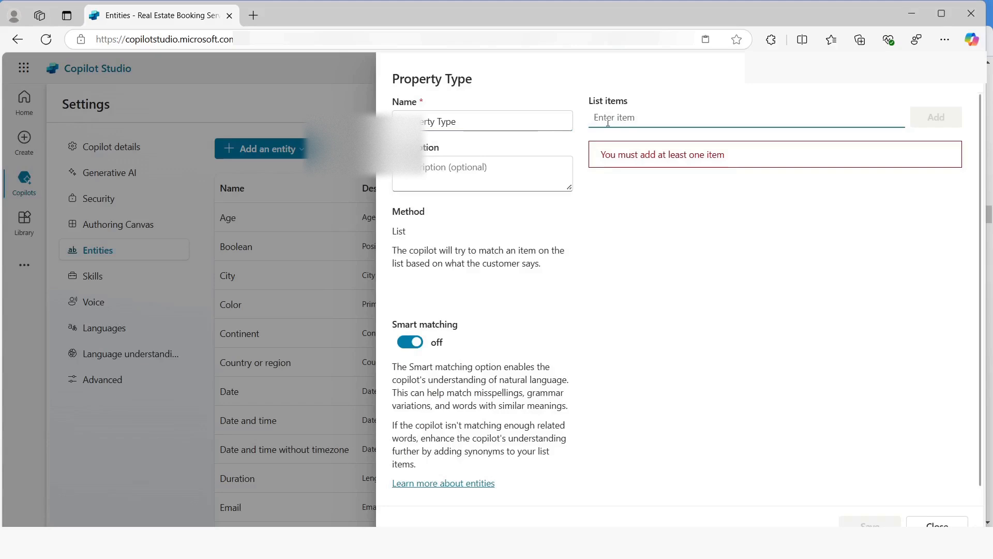
{"action": "type", "text": "Apartment"}
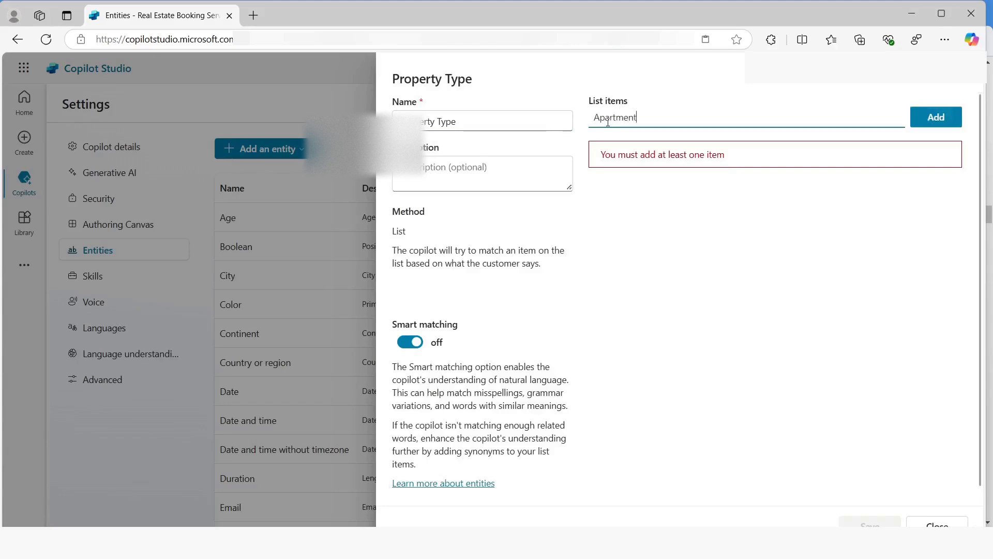
{"action": "key", "text": "Return"}
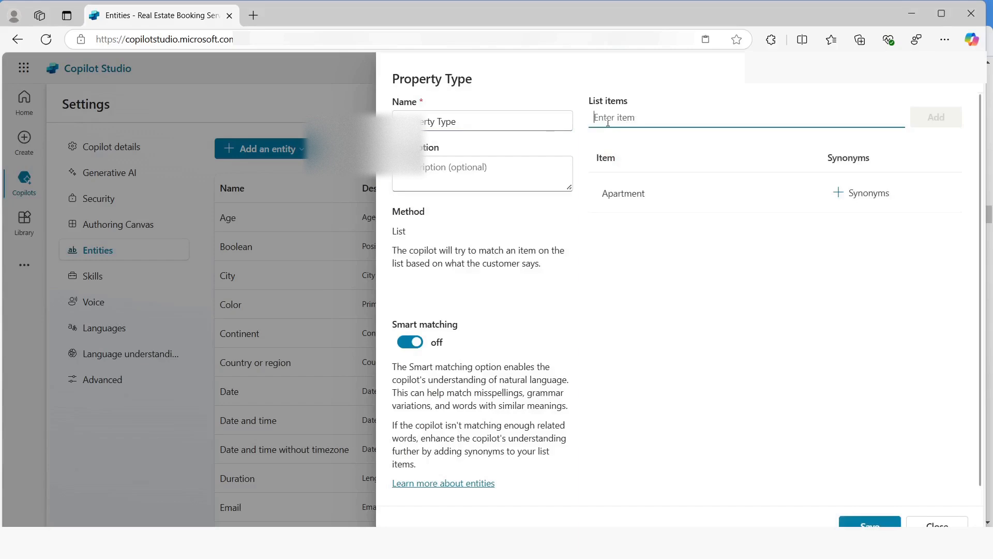
{"action": "type", "text": "Co"}
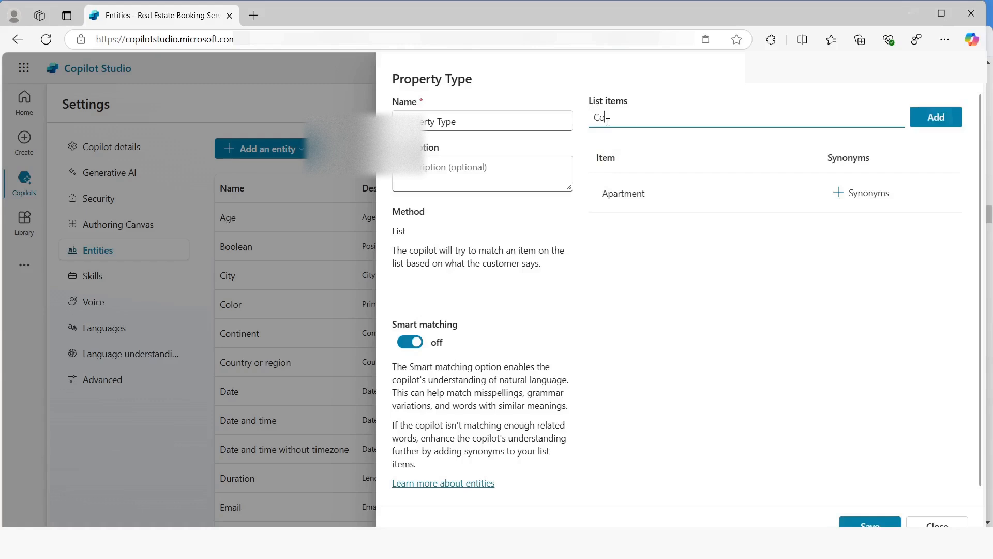
{"action": "type", "text": "ndominium"}
{"action": "key", "text": "Return"}
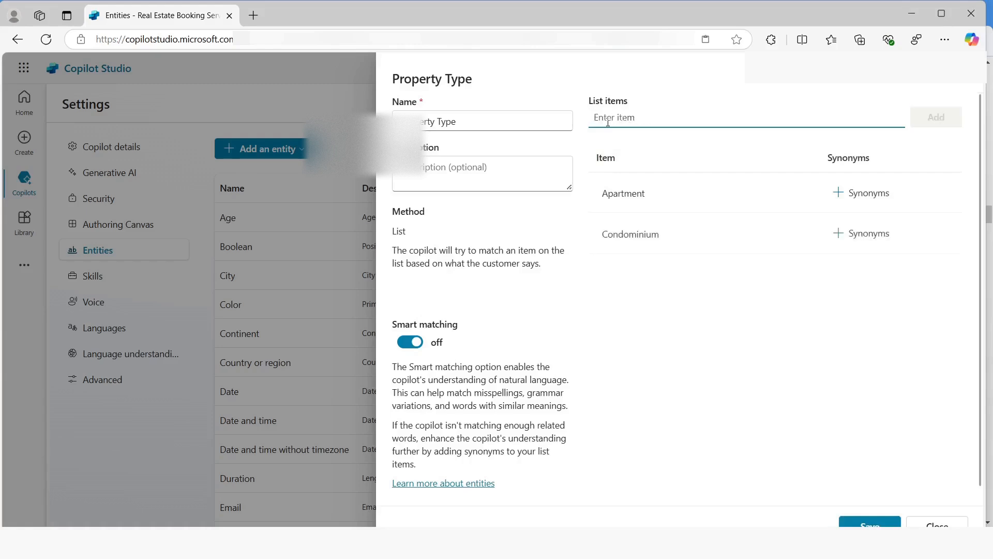
{"action": "type", "text": "Duplex"}
{"action": "key", "text": "Return"}
Add Flat as a synonym for the Apartment item
{"action": "left_click", "coordinate": [850, 198]}
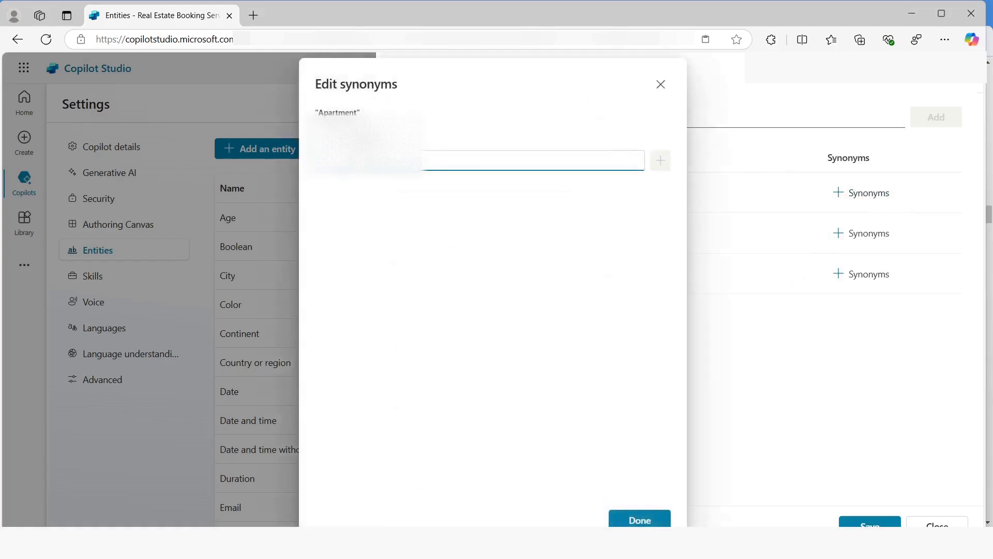
{"action": "type", "text": "Flat"}
{"action": "key", "text": "Return"}
{"action": "left_click", "coordinate": [634, 517]}
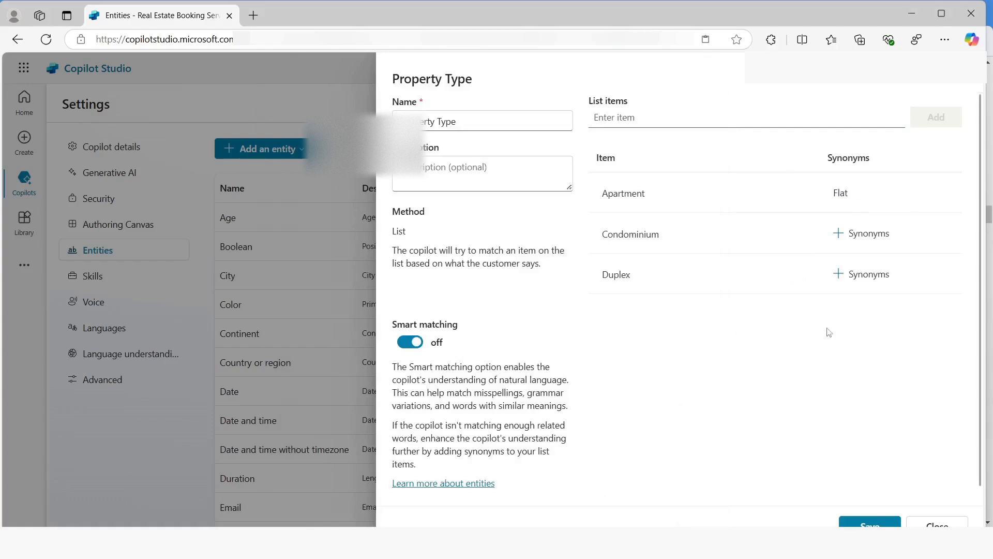
Add Townhouse as a synonym for the Condominium item
{"action": "left_click", "coordinate": [852, 236]}
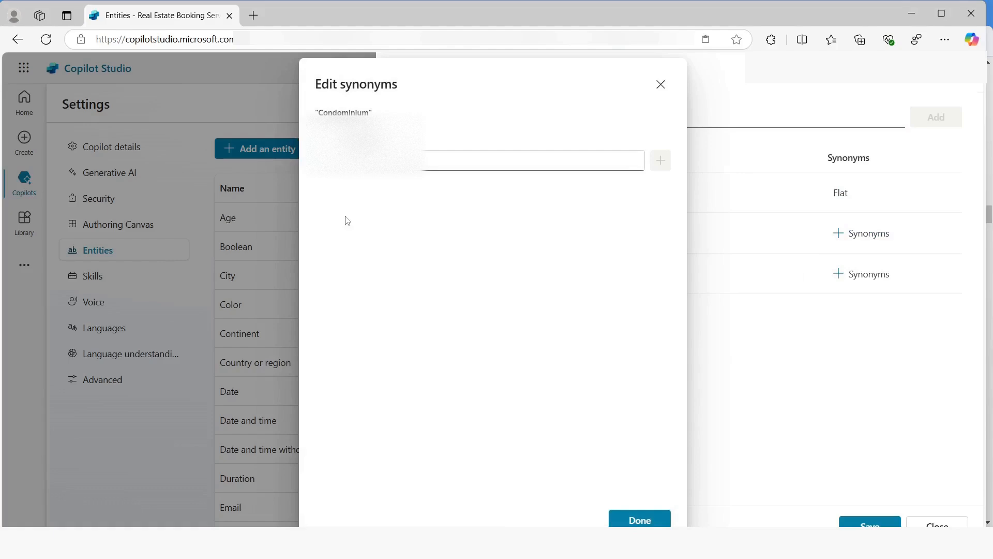
{"action": "left_click", "coordinate": [383, 161]}
{"action": "type", "text": "C"}
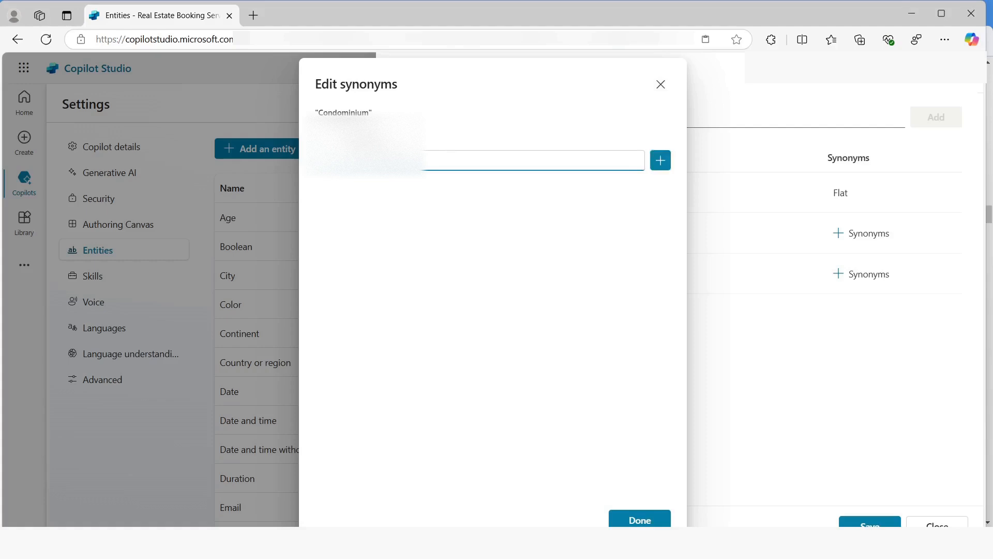
{"action": "key", "text": "Return"}
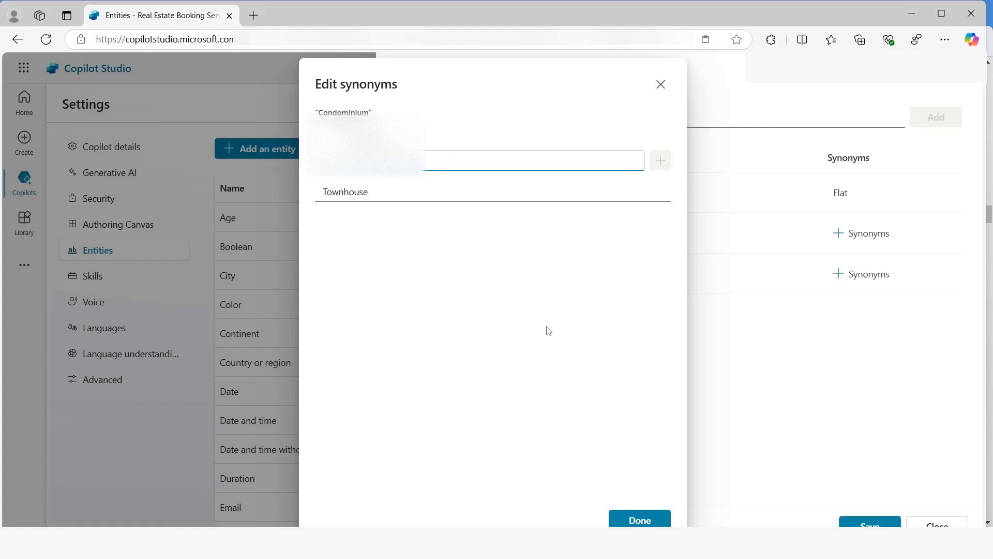
{"action": "left_click", "coordinate": [639, 519]}
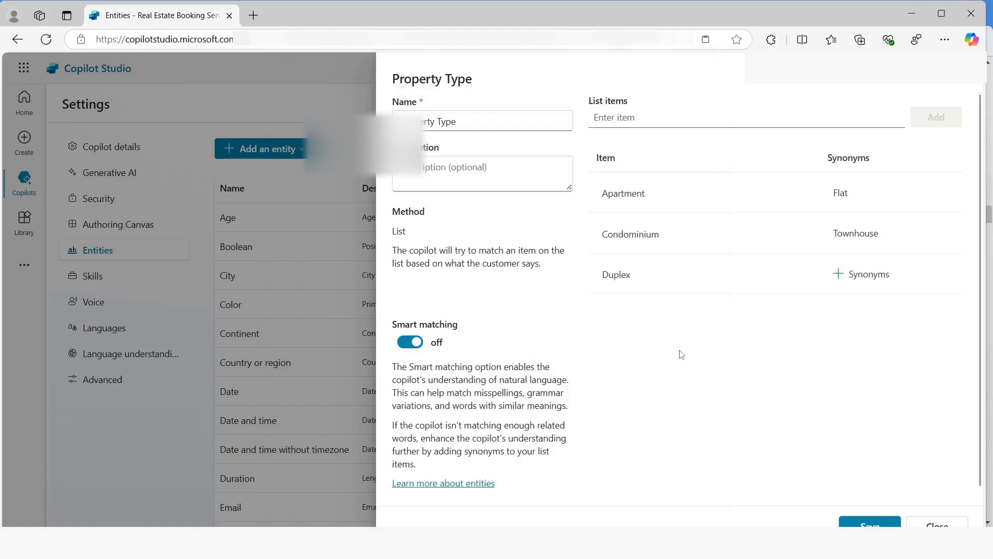
Add Single-family home as a synonym for the Duplex item
{"action": "left_click", "coordinate": [860, 275]}
{"action": "left_click", "coordinate": [475, 164]}
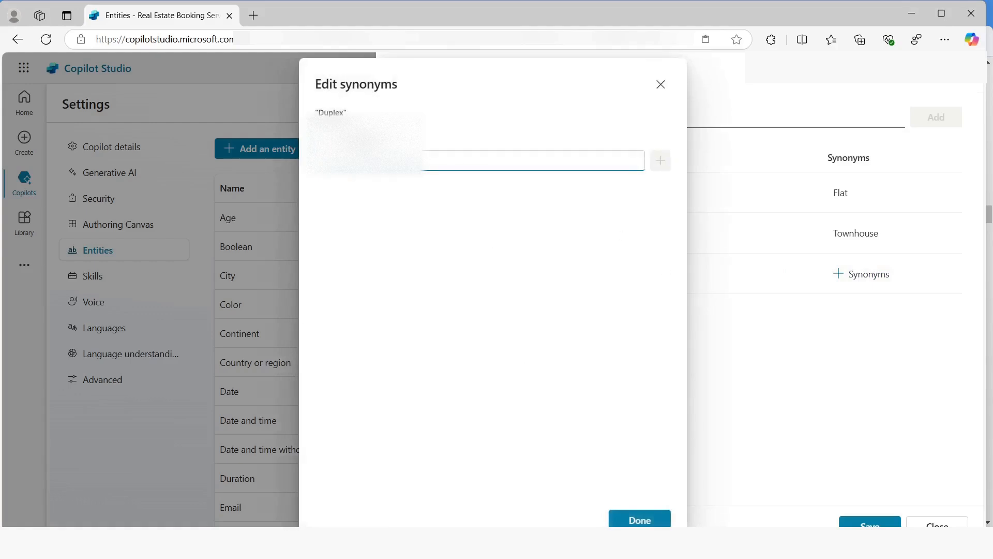
{"action": "type", "text": "T"}
{"action": "key", "text": "Return"}
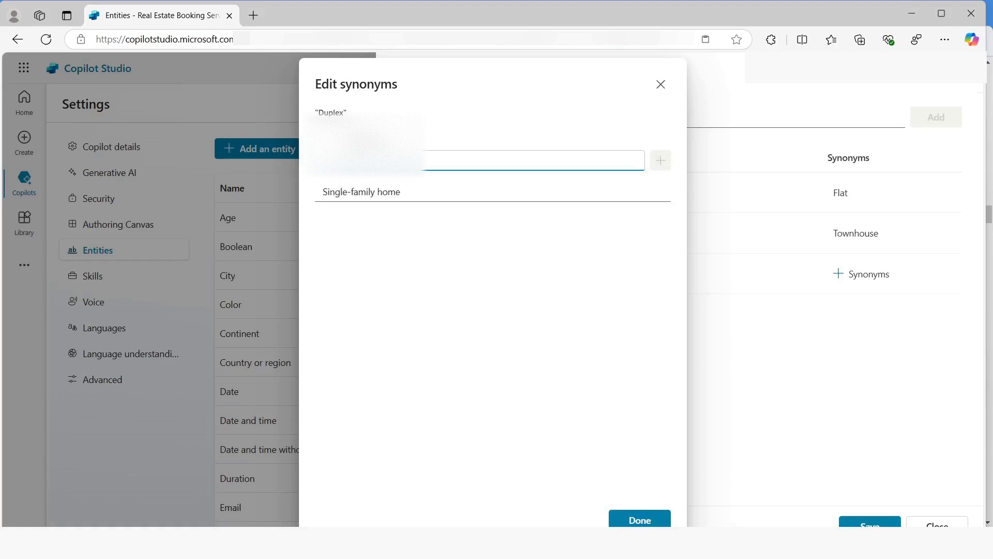
{"action": "left_click", "coordinate": [639, 520]}
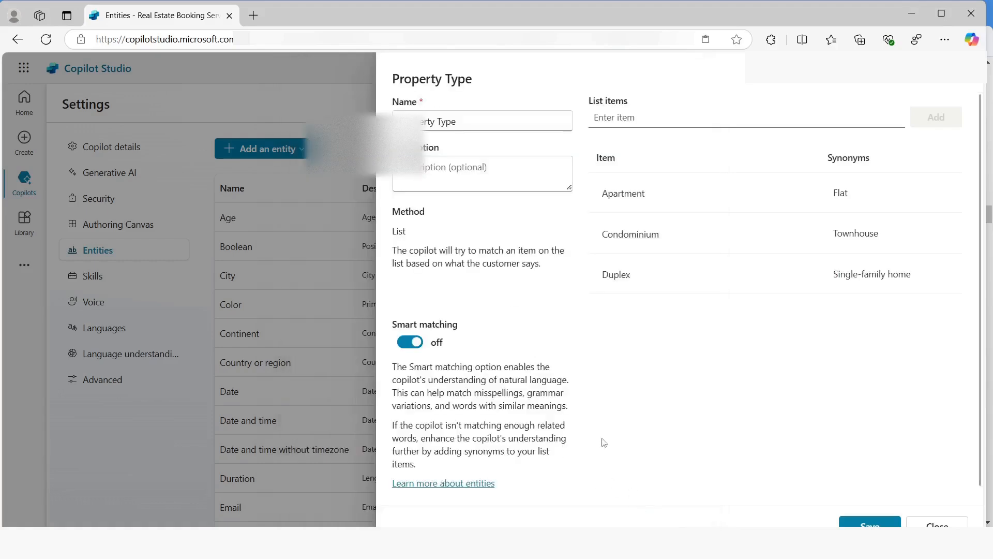
Save the Property Type entity and return to the entity list
{"action": "scroll", "coordinate": [874, 454], "scroll_direction": "down", "scroll_amount": 1}
{"action": "left_click", "coordinate": [871, 523]}
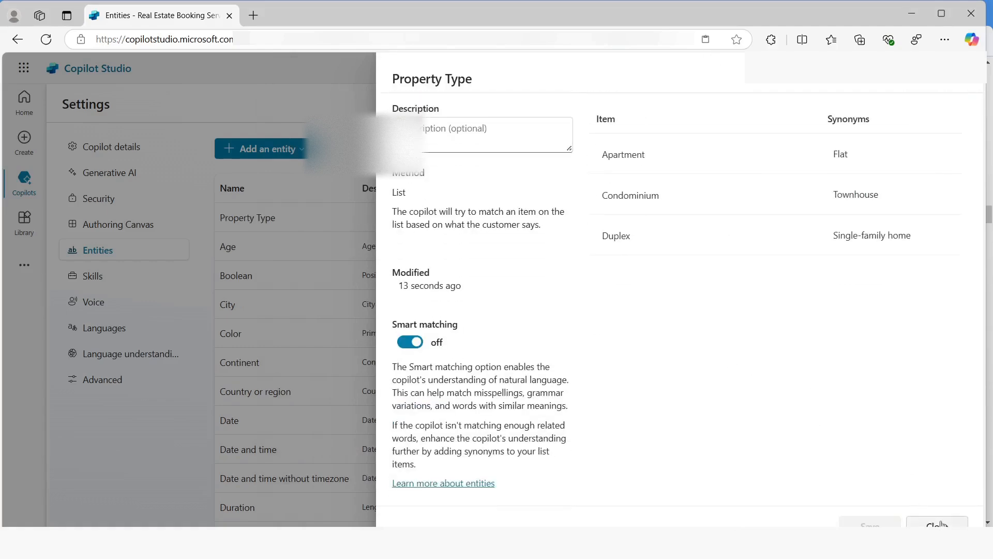
{"action": "left_click", "coordinate": [933, 523]}
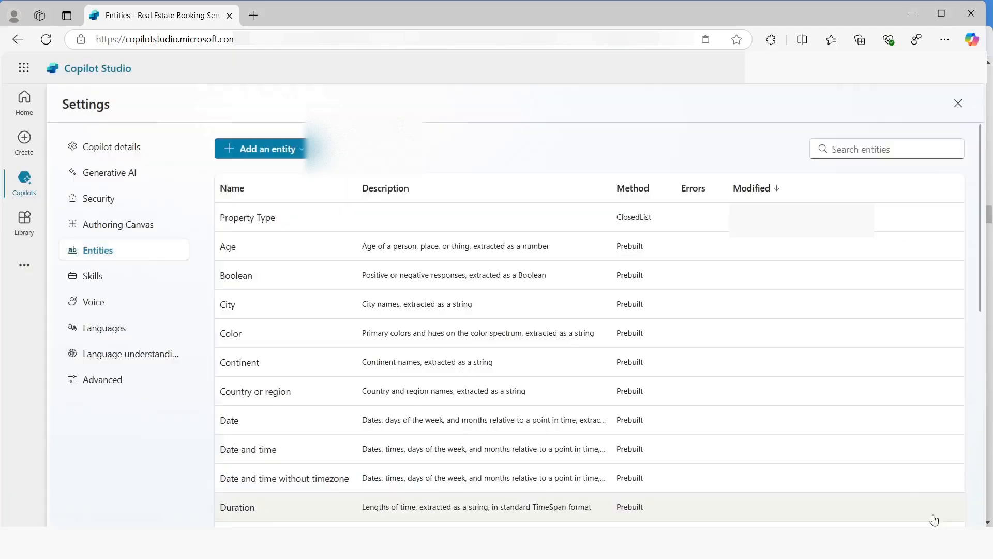
Create a new regular expression entity named Number of Bedrooms
{"action": "left_click", "coordinate": [269, 149]}
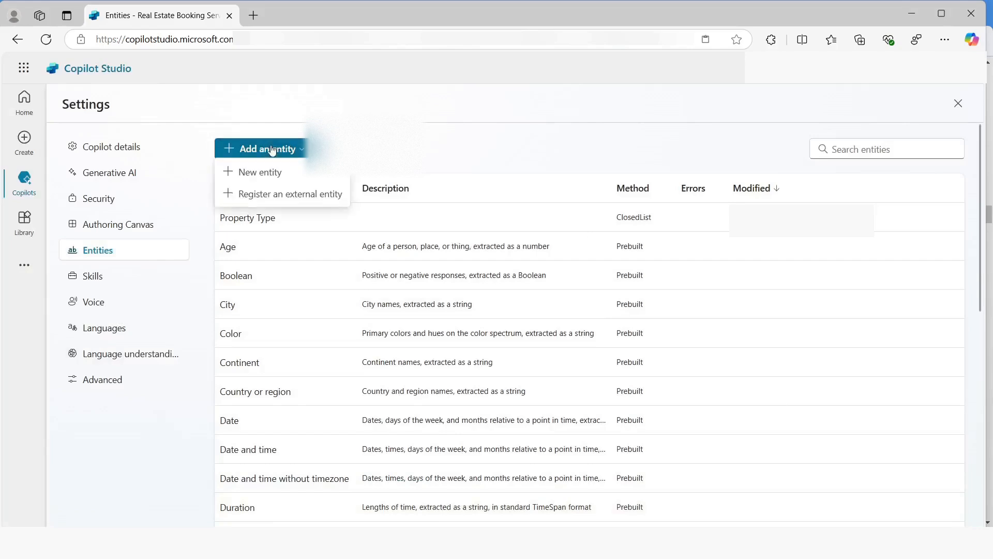
{"action": "left_click", "coordinate": [259, 172]}
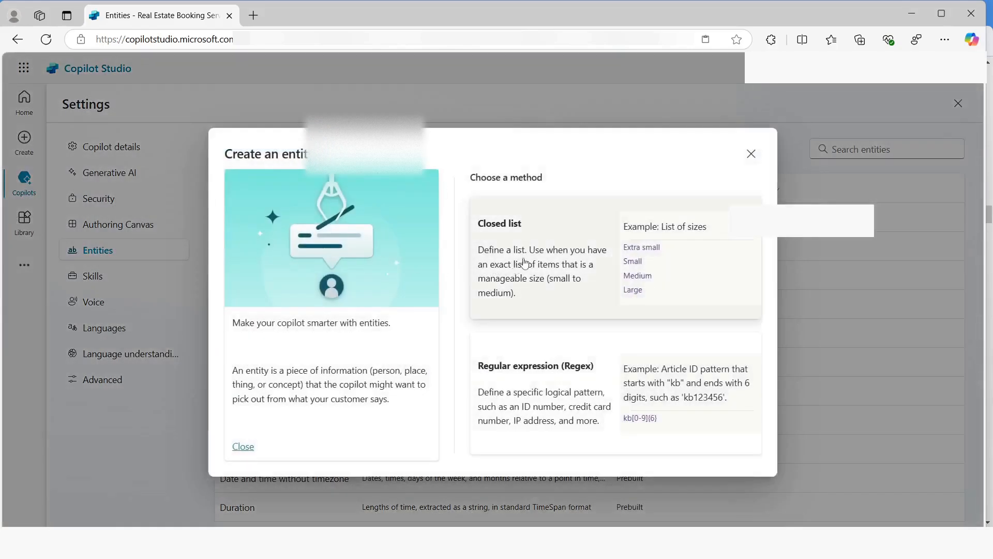
{"action": "left_click", "coordinate": [510, 384]}
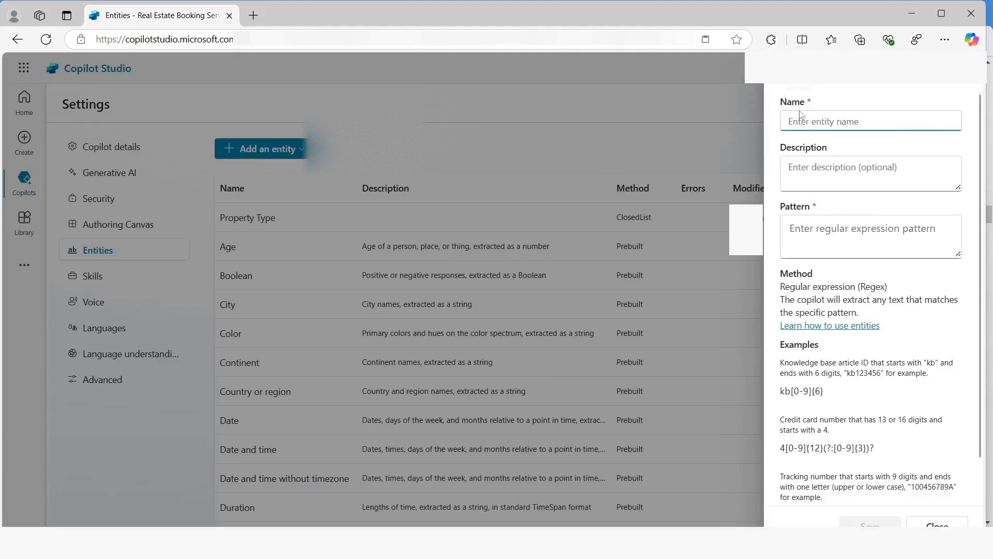
{"action": "type", "text": "Number of Bedrooms"}
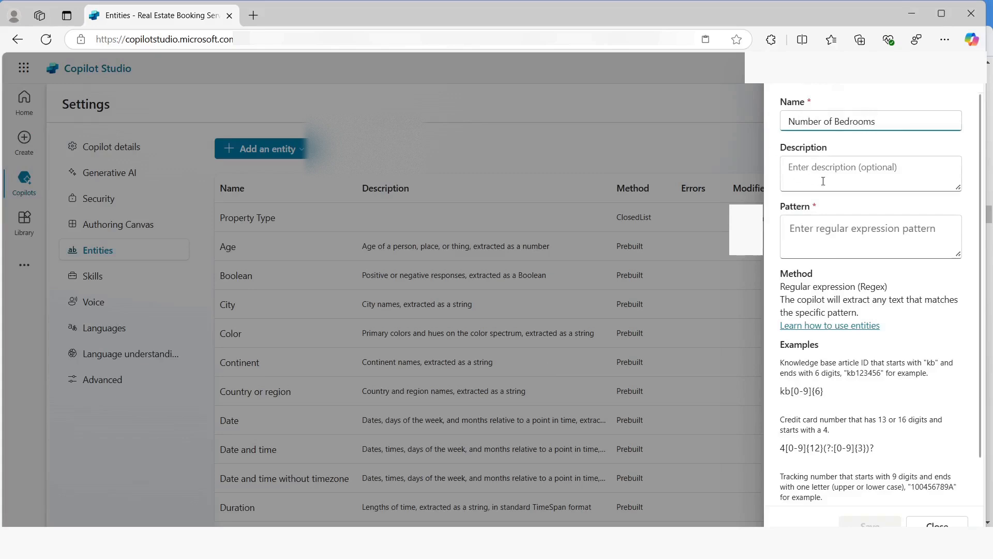
Set the Number of Bedrooms pattern to [1-5], then save and close the entity
{"action": "left_click", "coordinate": [799, 226]}
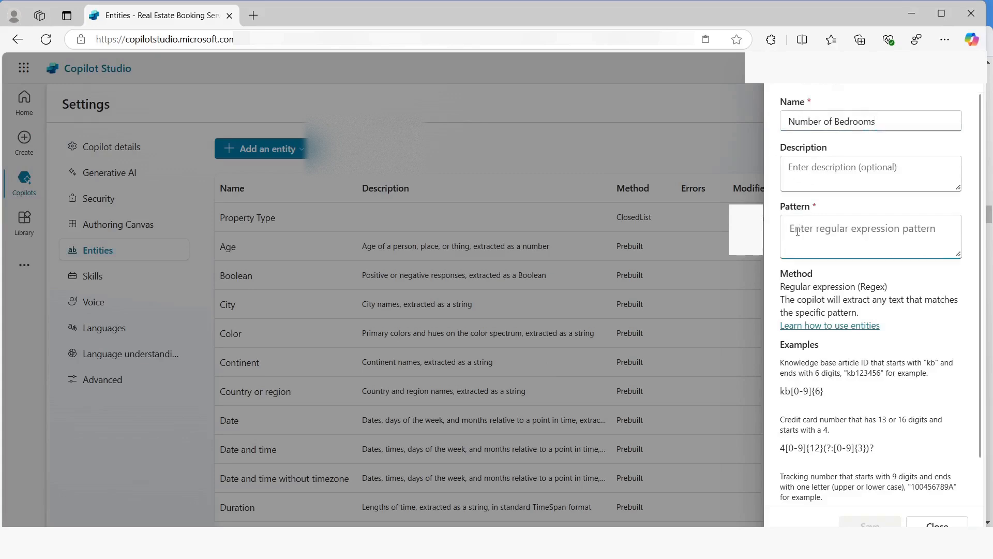
{"action": "type", "text": "[]"}
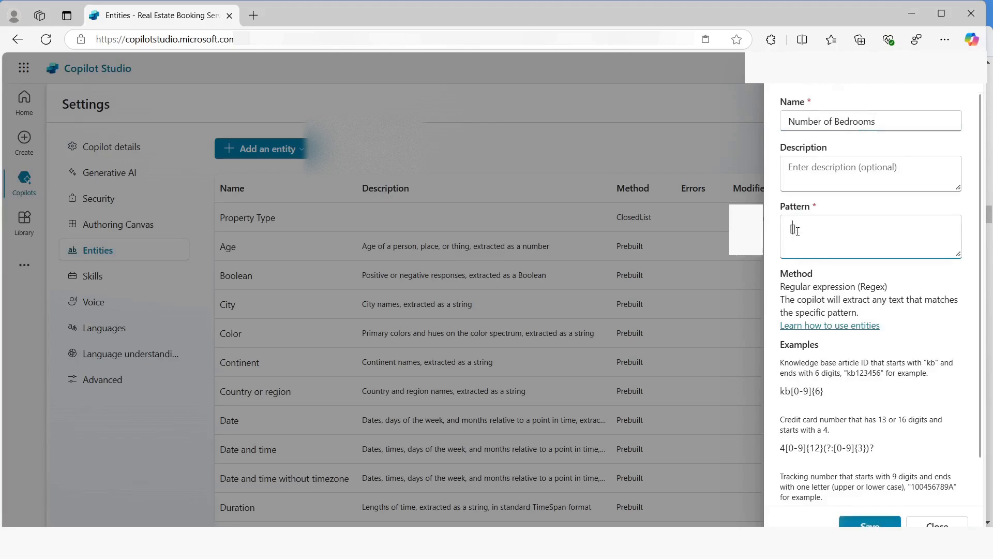
{"action": "type", "text": "1-5"}
{"action": "left_click", "coordinate": [870, 523]}
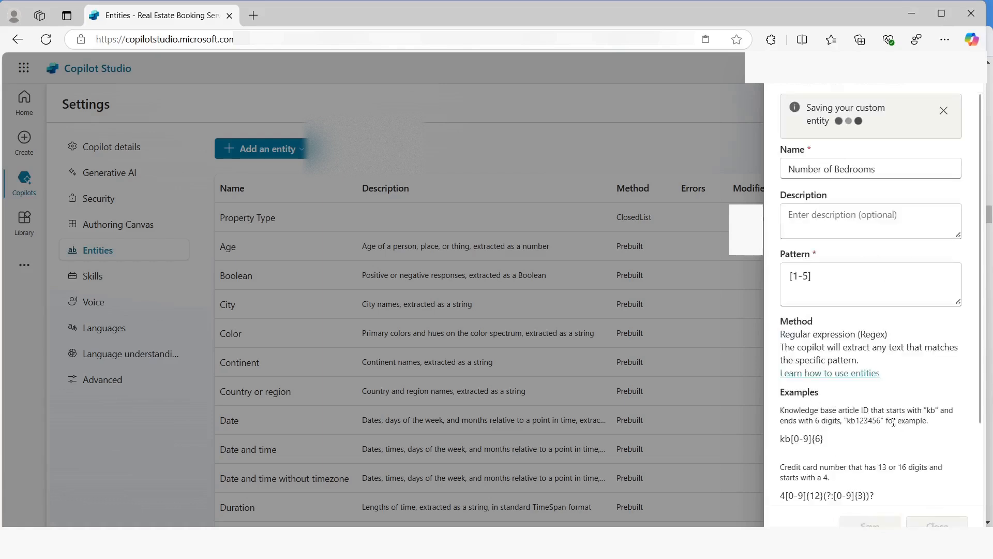
{"action": "left_click", "coordinate": [937, 524]}
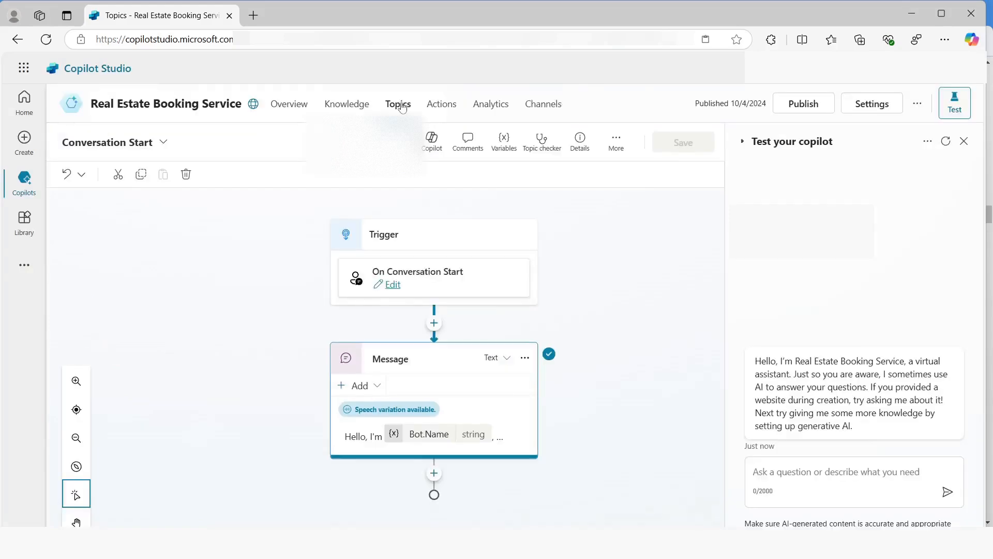
Open the Book a real State Showing topic from the copilot's custom topics
{"action": "left_click", "coordinate": [403, 105]}
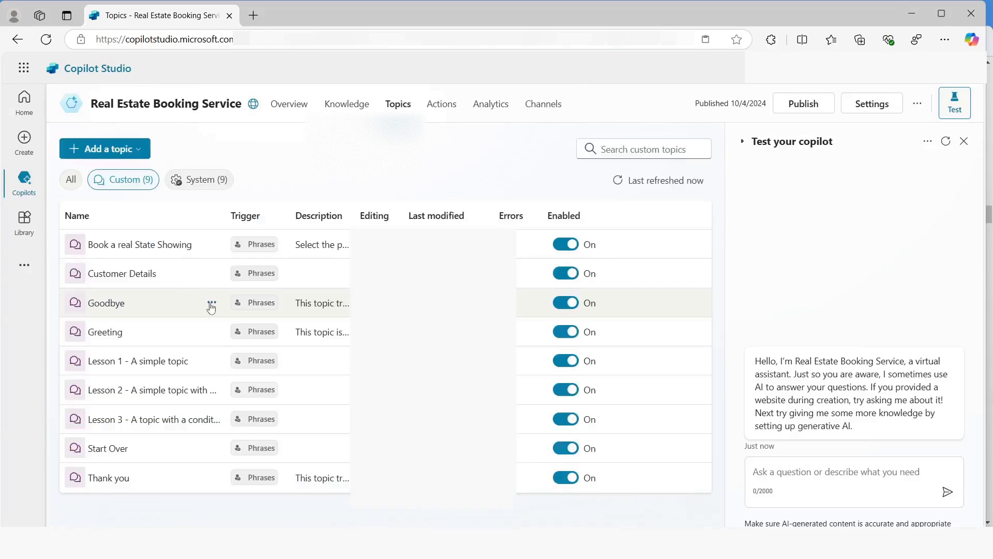
{"action": "left_click", "coordinate": [236, 303]}
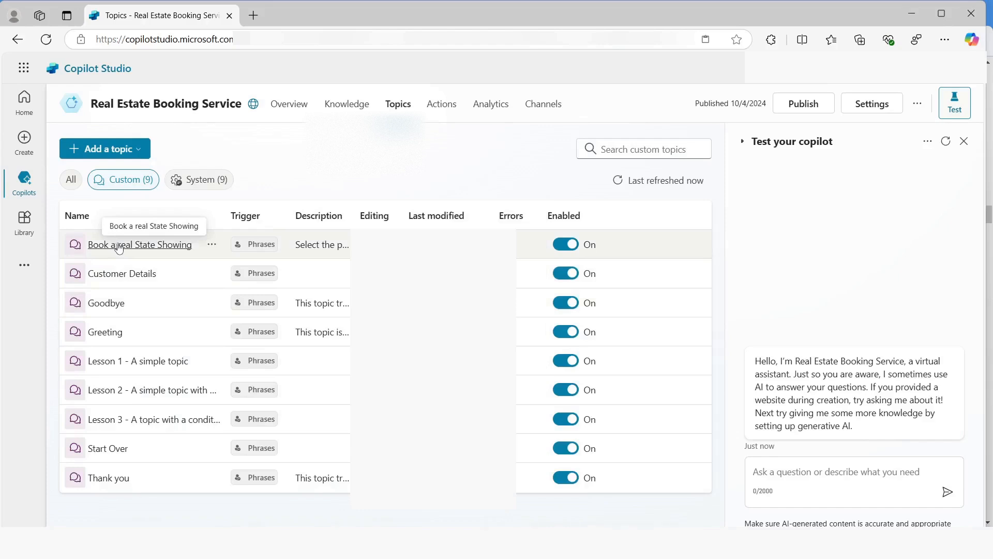
{"action": "left_click", "coordinate": [135, 246]}
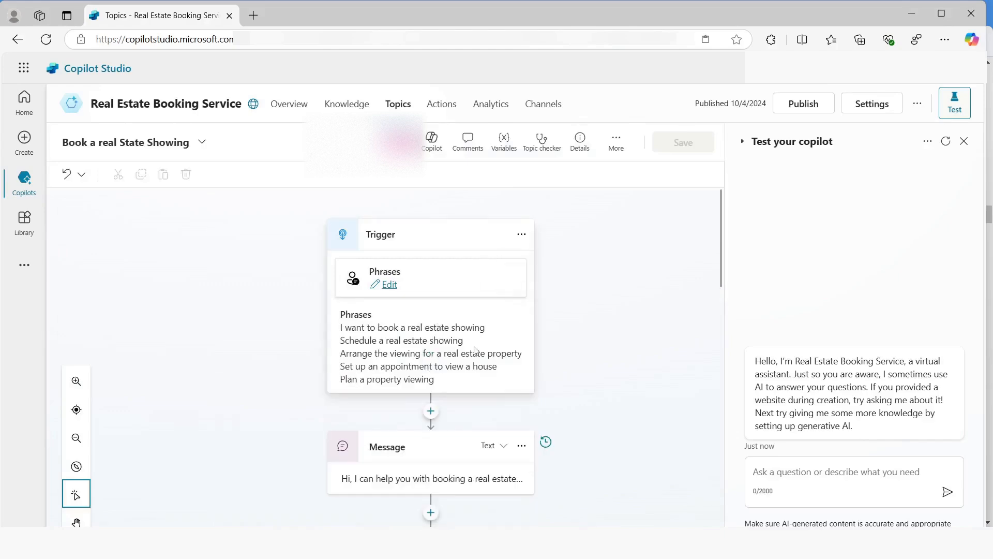
Add a question node after the date and time question at the end of the topic
{"action": "scroll", "coordinate": [475, 351], "scroll_direction": "down", "scroll_amount": 10}
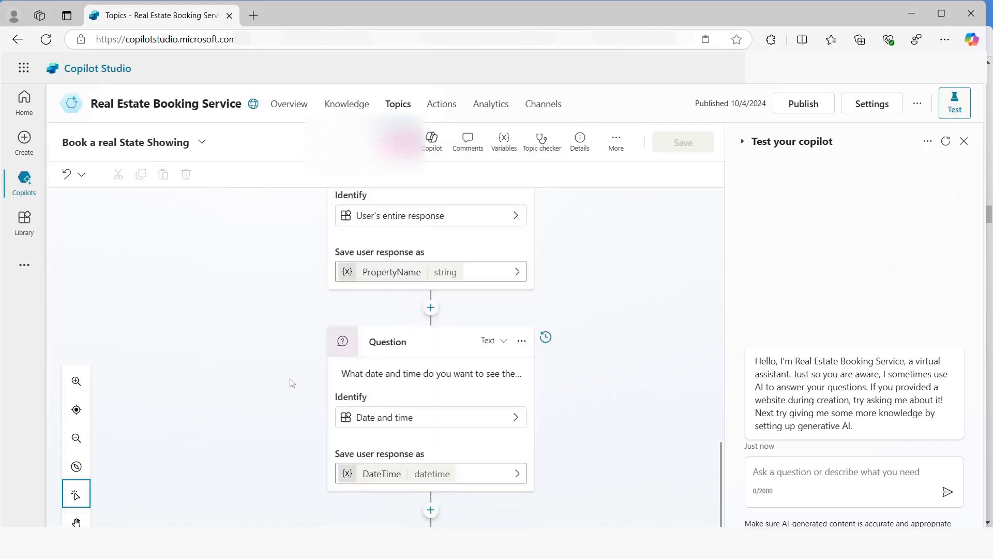
{"action": "left_click", "coordinate": [430, 501]}
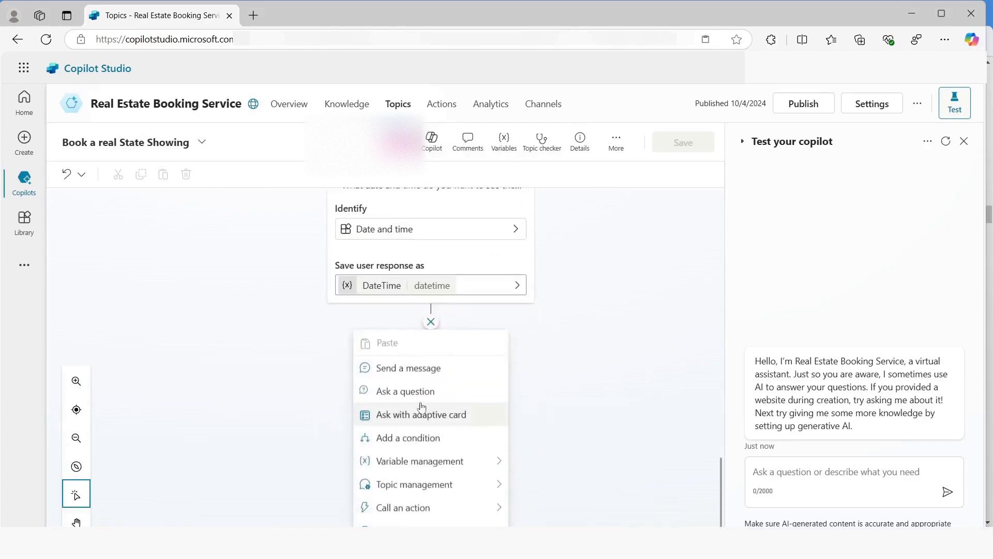
{"action": "left_click", "coordinate": [409, 390]}
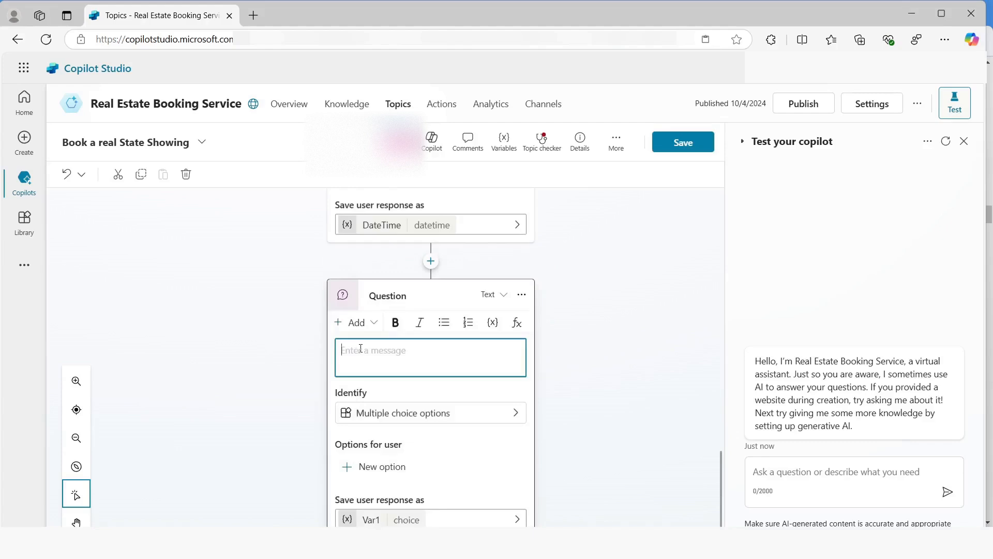
Enter a question asking what type of property is wanted and set it to identify the Property Type entity
{"action": "scroll", "coordinate": [364, 347], "scroll_direction": "down", "scroll_amount": 1}
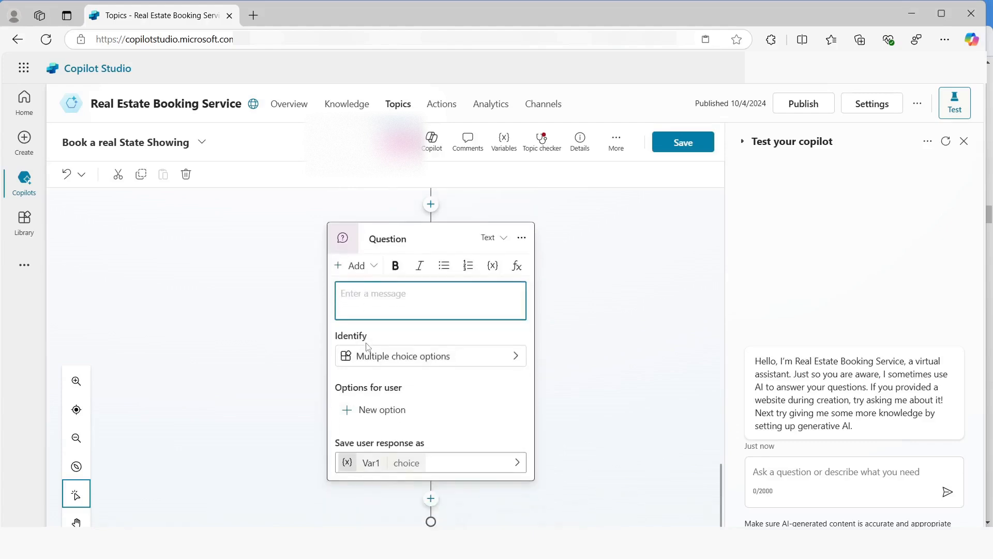
{"action": "type", "text": "What type of property do you want to see?"}
{"action": "left_click", "coordinate": [378, 360]}
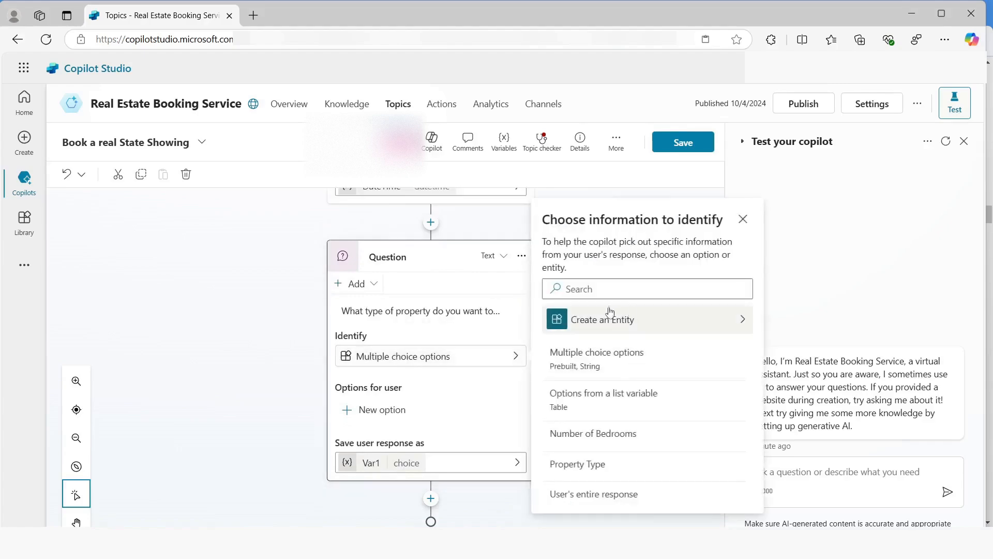
{"action": "left_click", "coordinate": [578, 465]}
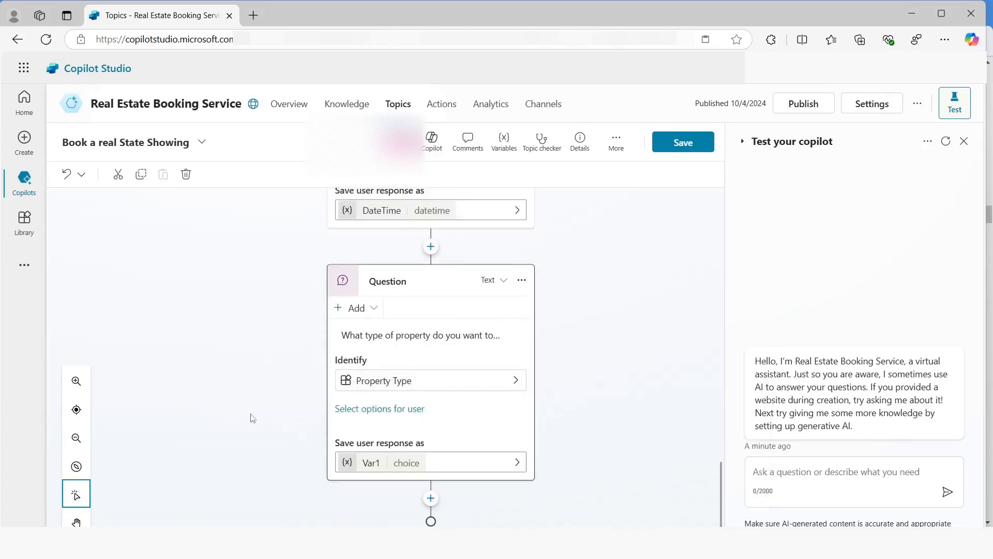
Display Apartment, Condominium and Duplex as the user options for the property type question
{"action": "left_click", "coordinate": [369, 409]}
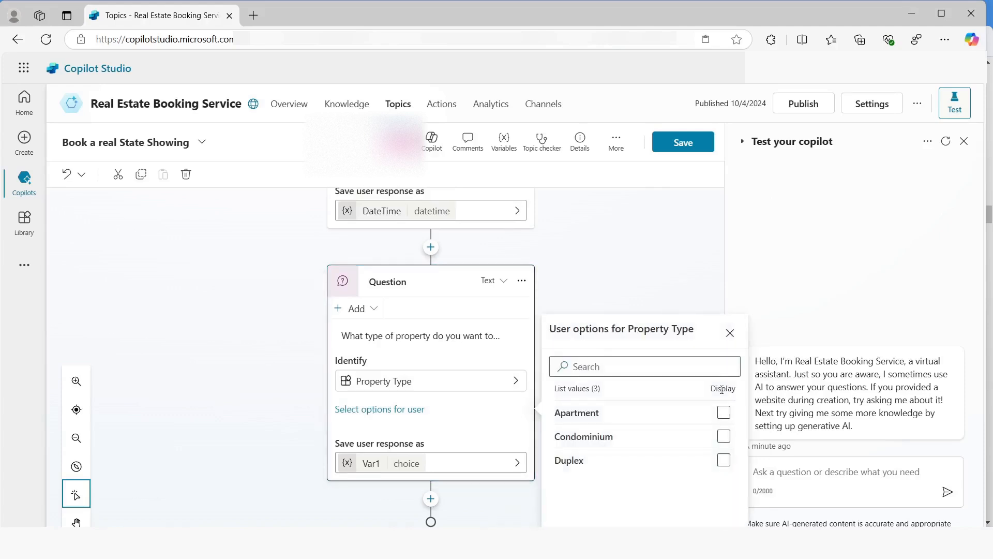
{"action": "left_click", "coordinate": [723, 413]}
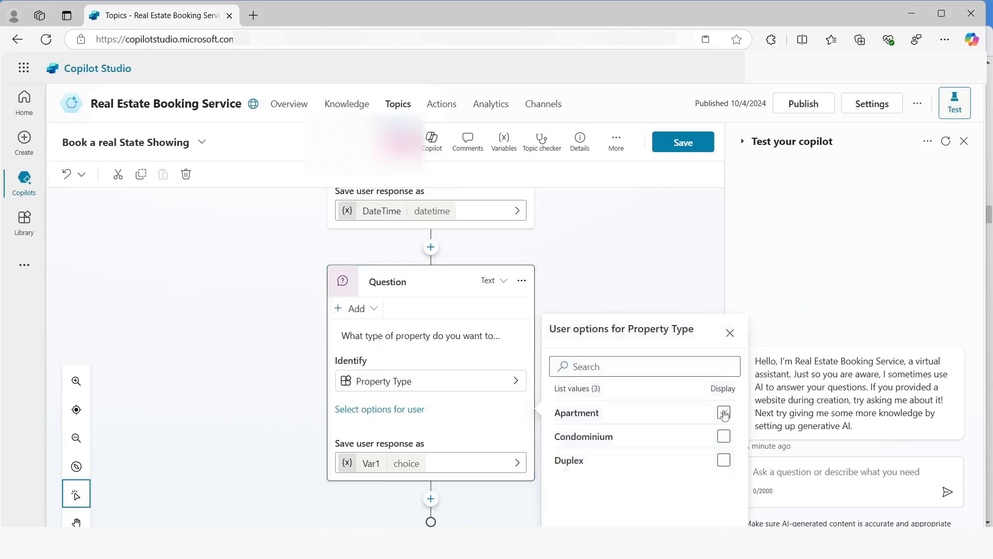
{"action": "left_click", "coordinate": [723, 436]}
{"action": "left_click", "coordinate": [723, 459]}
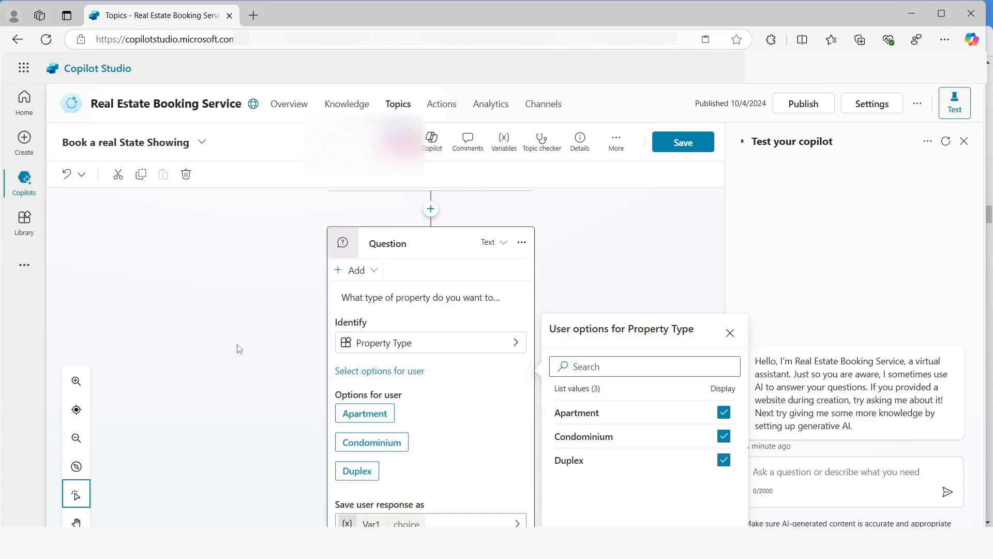
{"action": "scroll", "coordinate": [254, 344], "scroll_direction": "down", "scroll_amount": 2}
Rename the variable that stores the property type response to PropertyType and close its properties
{"action": "left_click", "coordinate": [370, 464]}
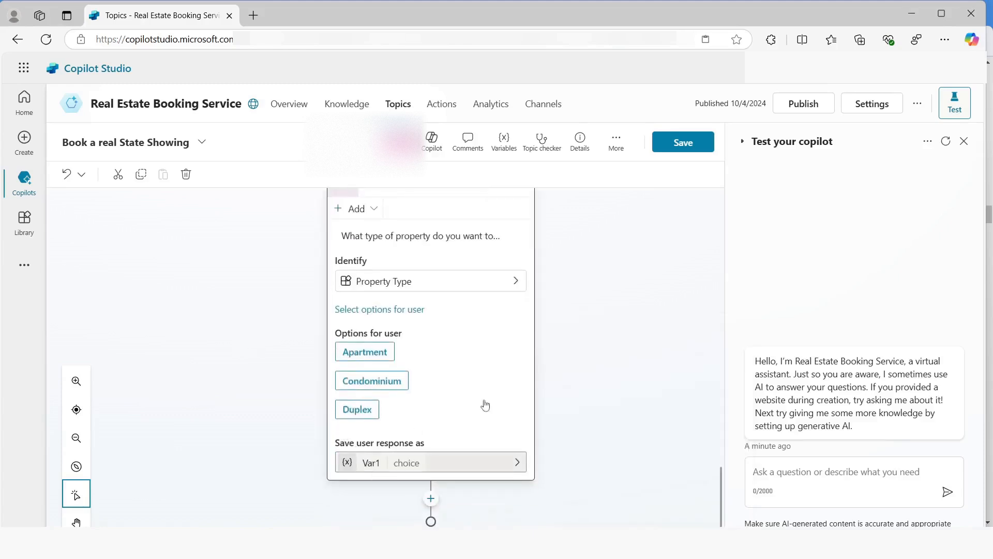
{"action": "left_click", "coordinate": [560, 225]}
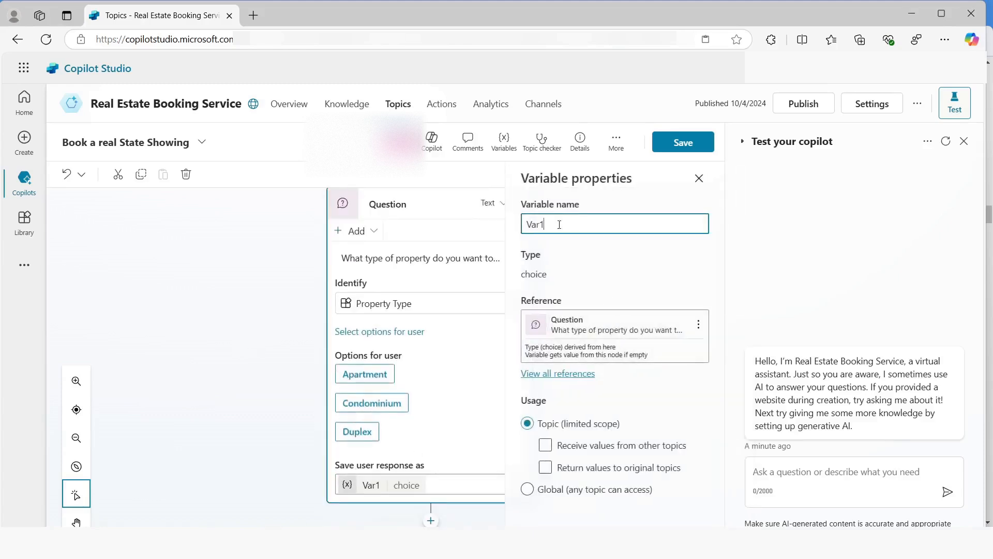
{"action": "key", "text": "ctrl+a"}
{"action": "type", "text": "PropertyType"}
{"action": "left_click", "coordinate": [675, 154]}
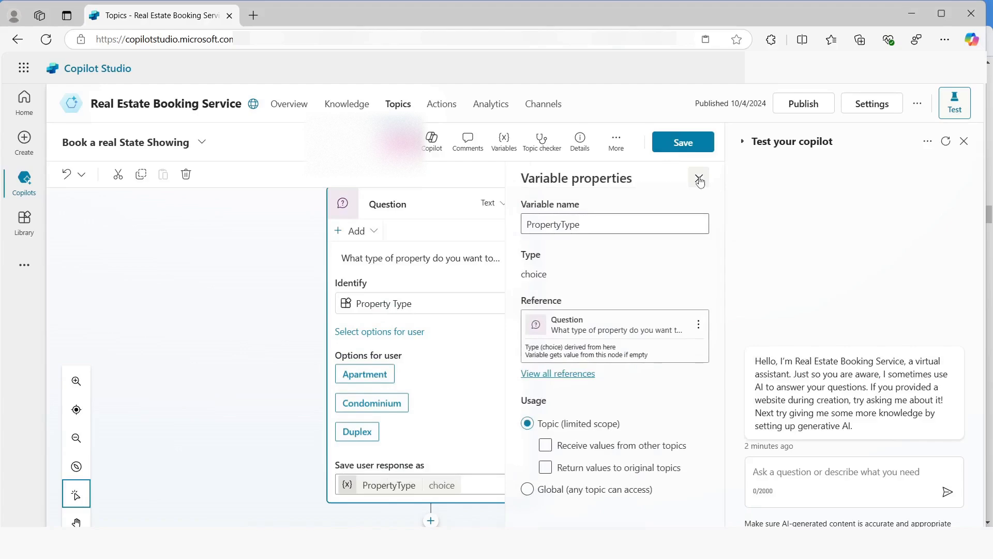
{"action": "left_click", "coordinate": [699, 180]}
Add a question after the property type one asking "How many bedrooms do you need?" and identifying the Number of Bedrooms entity
{"action": "scroll", "coordinate": [297, 310], "scroll_direction": "down", "scroll_amount": 1}
{"action": "left_click", "coordinate": [431, 502]}
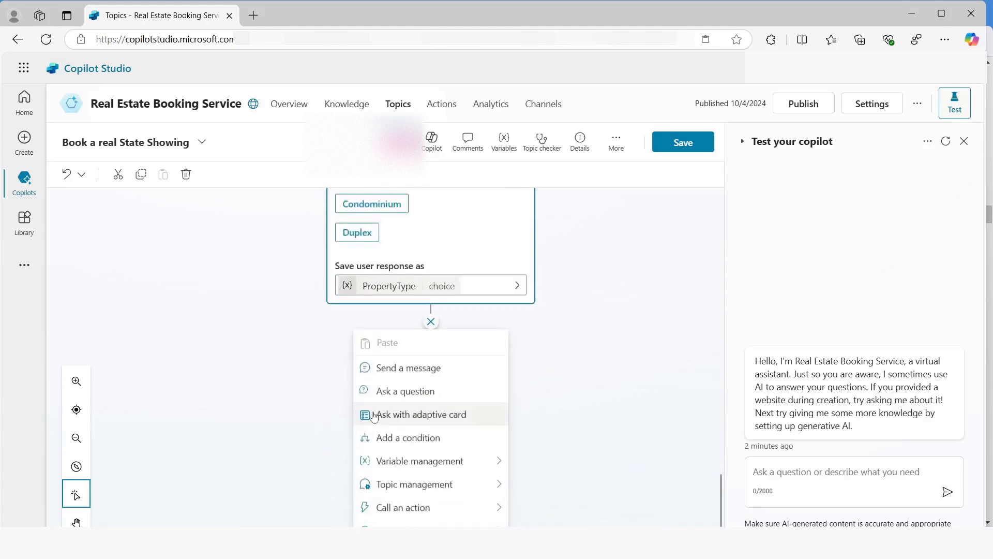
{"action": "left_click", "coordinate": [402, 392]}
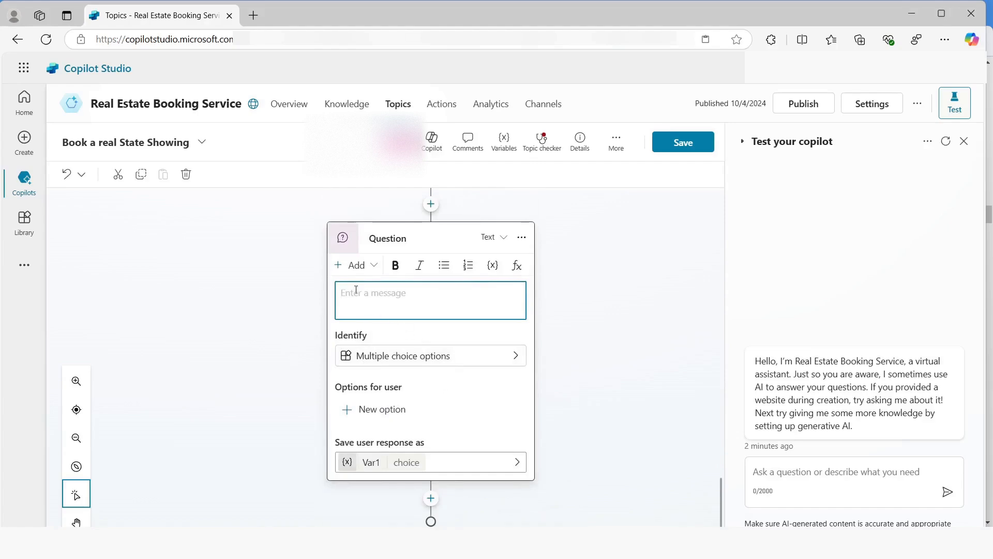
{"action": "type", "text": "How many bedrooms do you need?"}
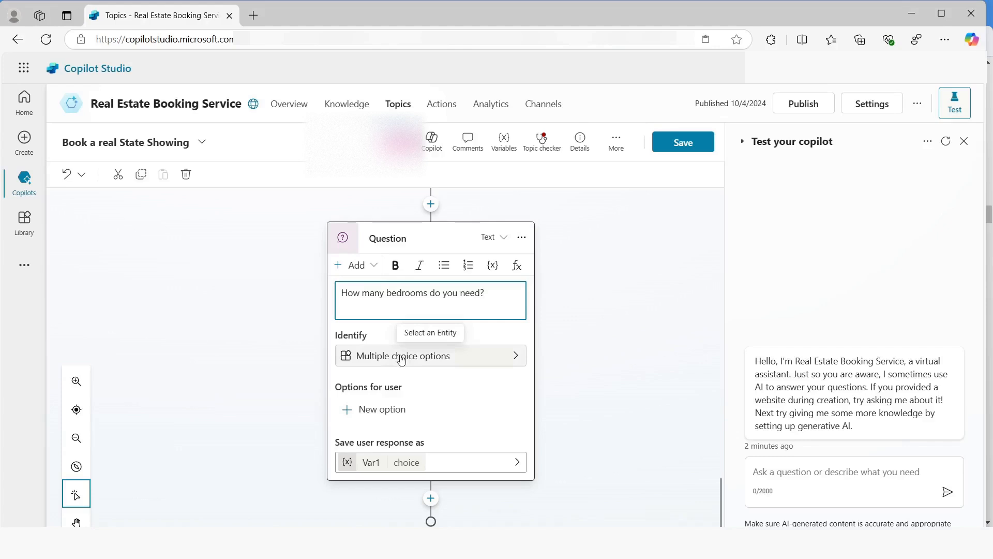
{"action": "left_click", "coordinate": [401, 360]}
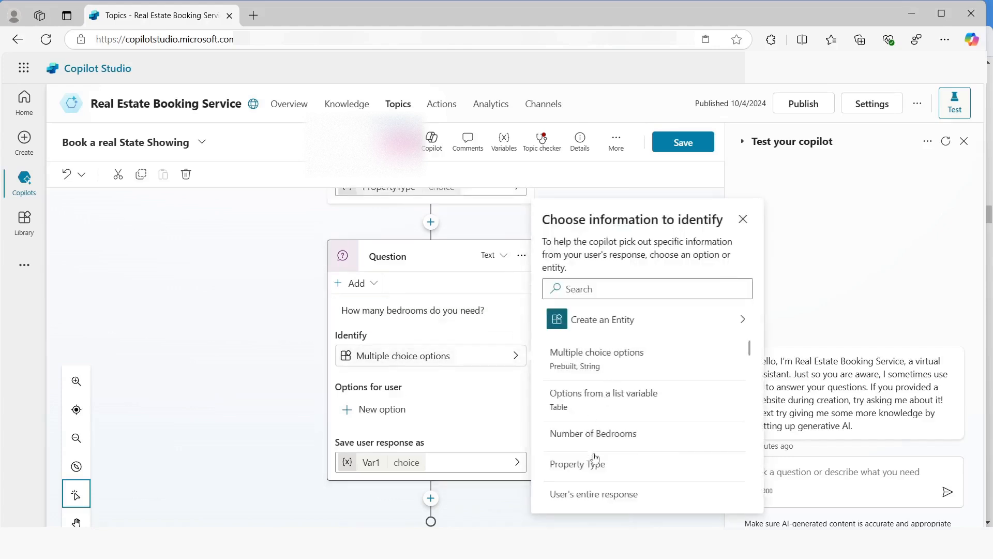
{"action": "left_click", "coordinate": [594, 434]}
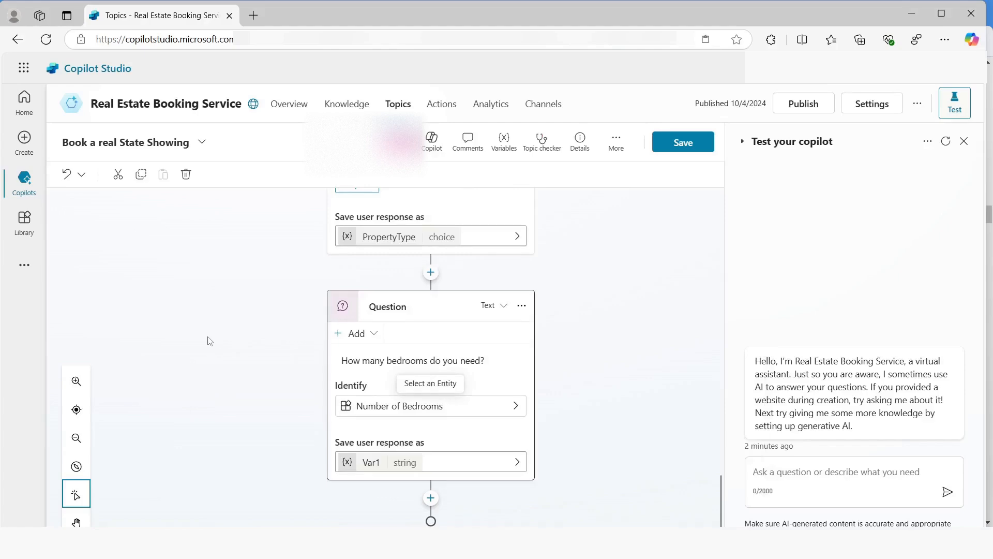
Rename the variable that stores the bedrooms response to NumberOfBedrooms and save the topic
{"action": "left_click", "coordinate": [373, 461]}
{"action": "left_click", "coordinate": [559, 225]}
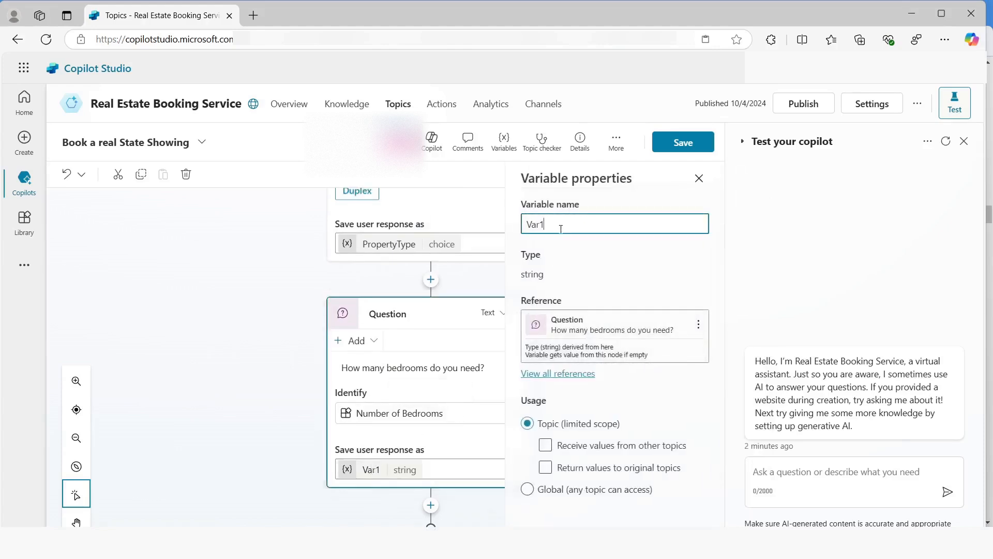
{"action": "key", "text": "ctrl+a"}
{"action": "type", "text": "NumberOfBedroo"}
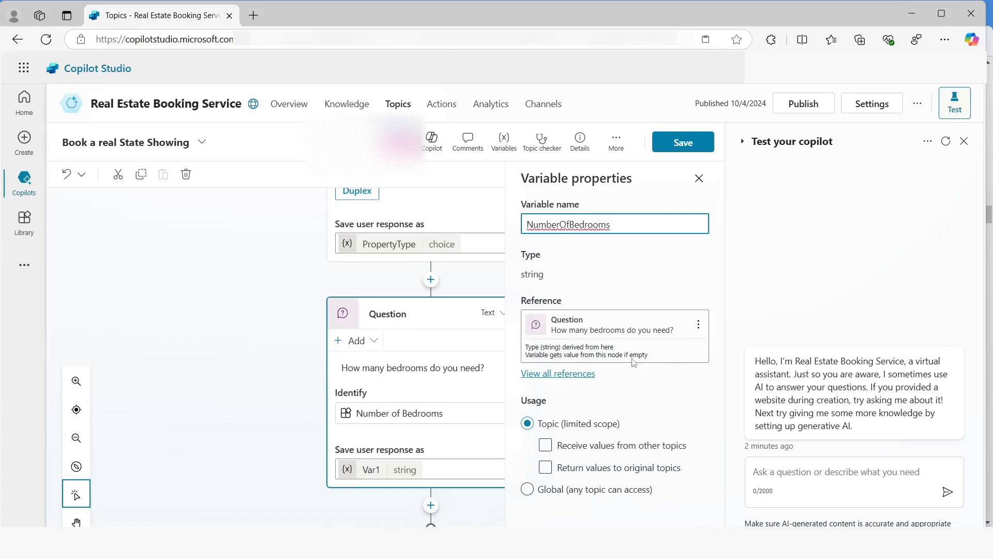
{"action": "left_click", "coordinate": [680, 149]}
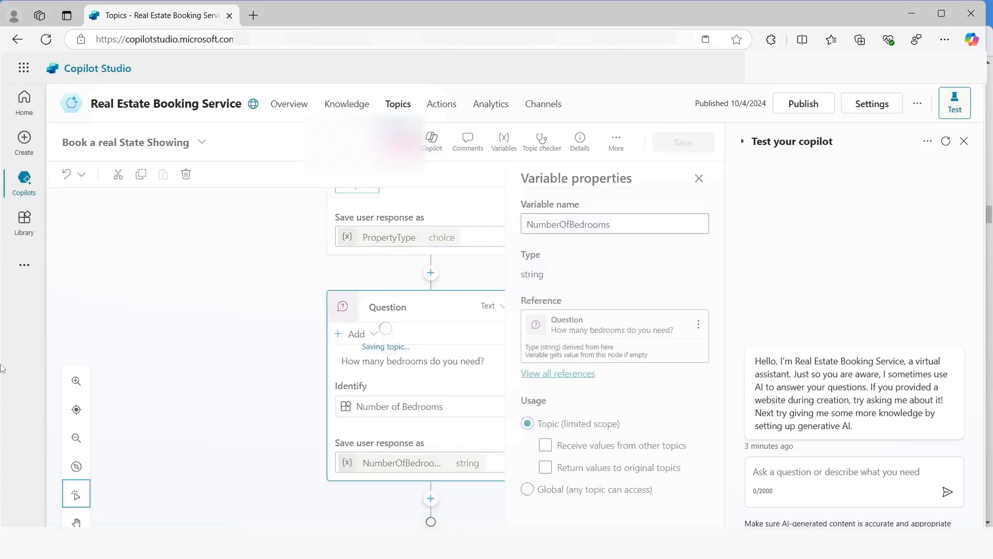
Add a first action to the copilot, restricting the choices to flows, and start a new flow in Power Automate
{"action": "left_click", "coordinate": [442, 105]}
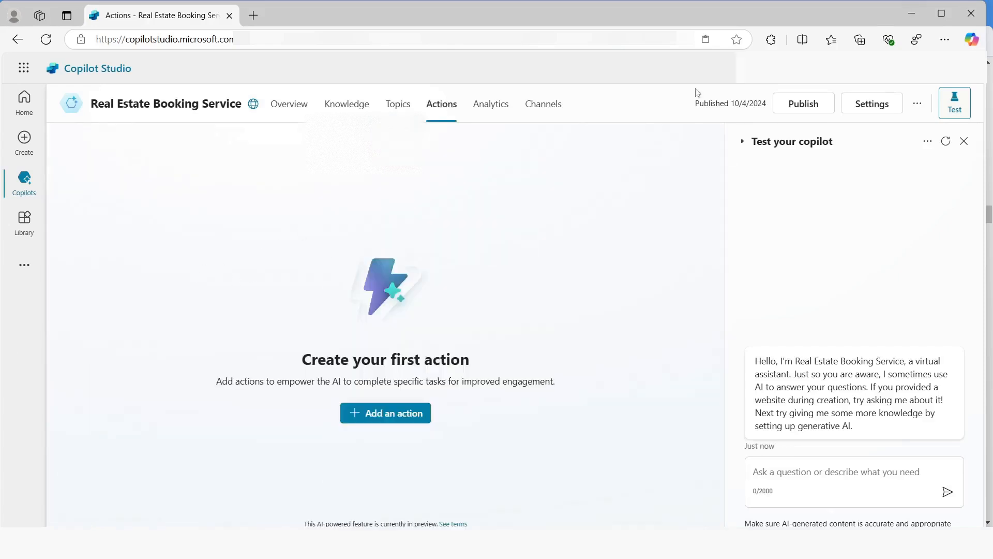
{"action": "left_click", "coordinate": [381, 416]}
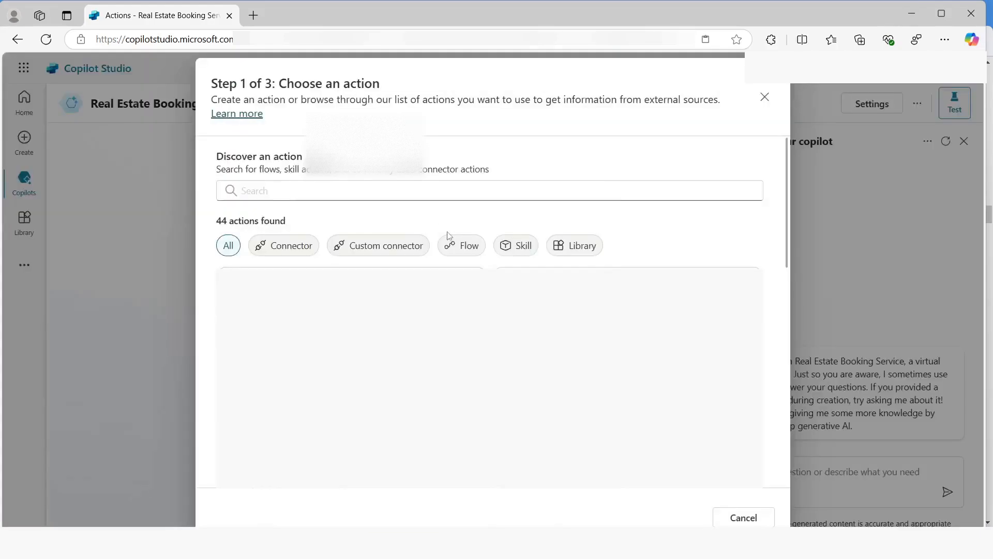
{"action": "left_click", "coordinate": [458, 248]}
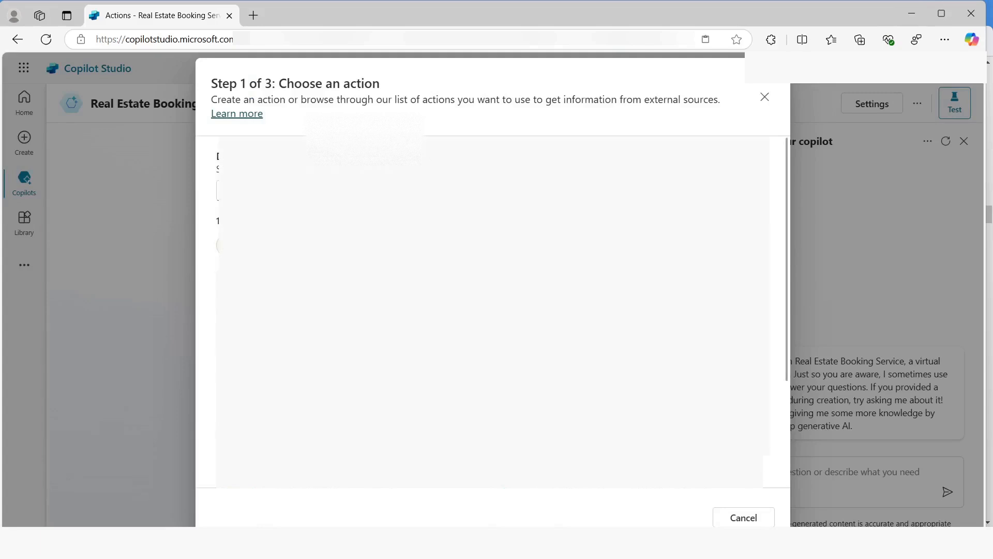
{"action": "left_click", "coordinate": [286, 474]}
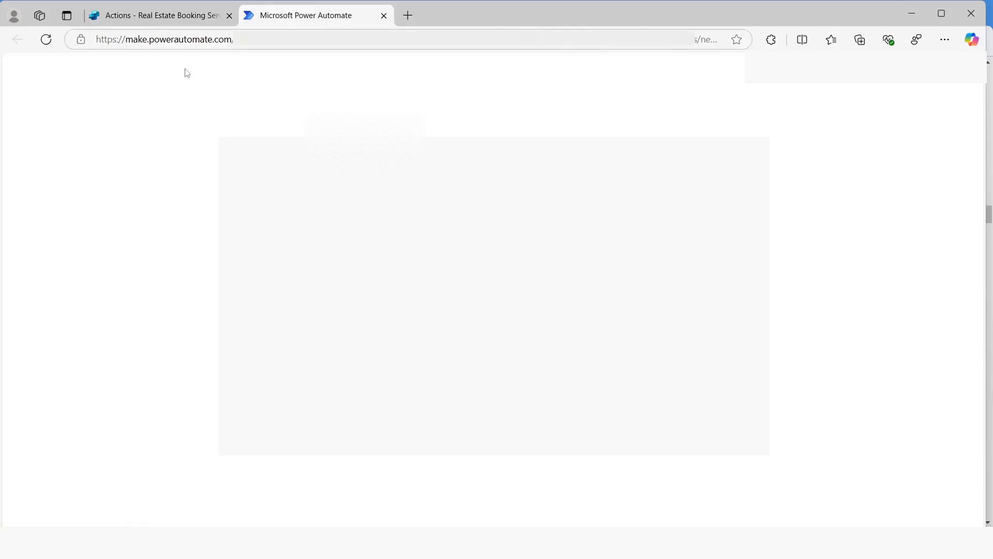
Rename the flow as Get Property
{"action": "left_click", "coordinate": [105, 98]}
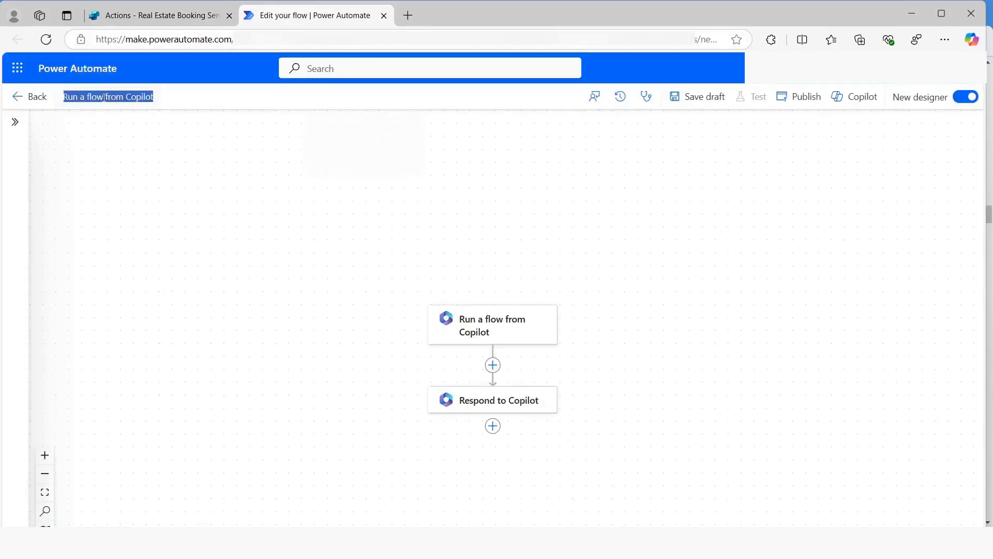
{"action": "type", "text": "Get"}
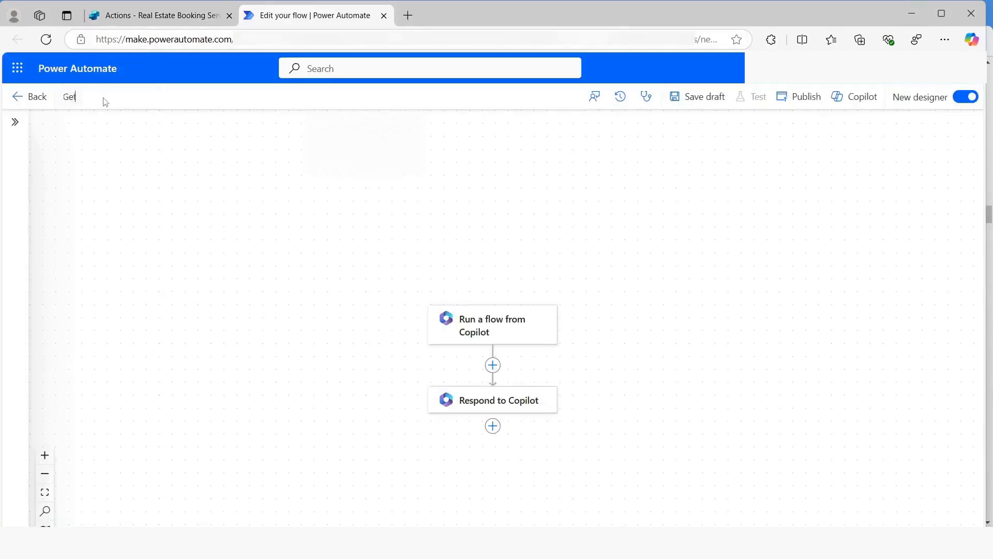
{"action": "type", "text": " Property"}
Add a text input named Bedrooms with the description "Number of Bedrooms" to the Run a flow from Copilot trigger
{"action": "left_click", "coordinate": [482, 339]}
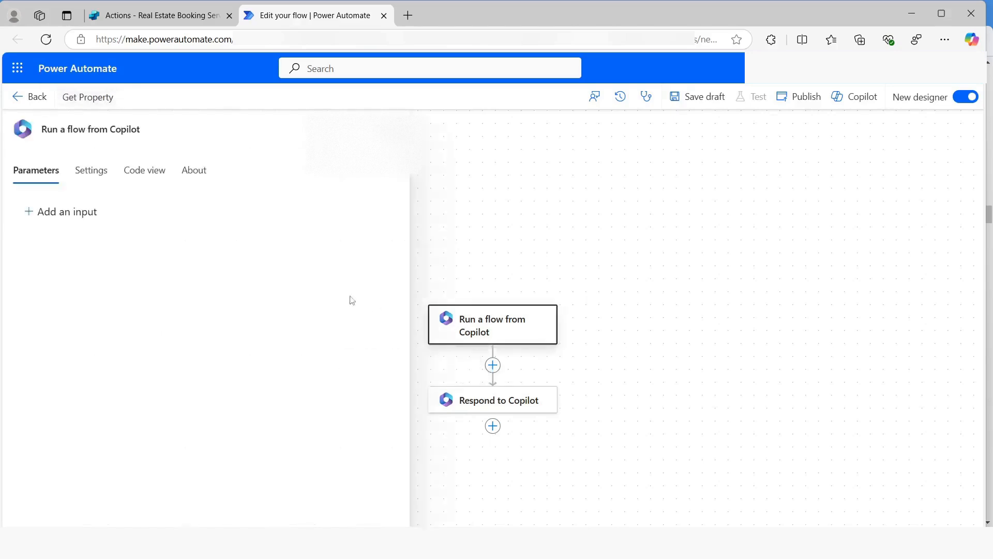
{"action": "left_click", "coordinate": [57, 214]}
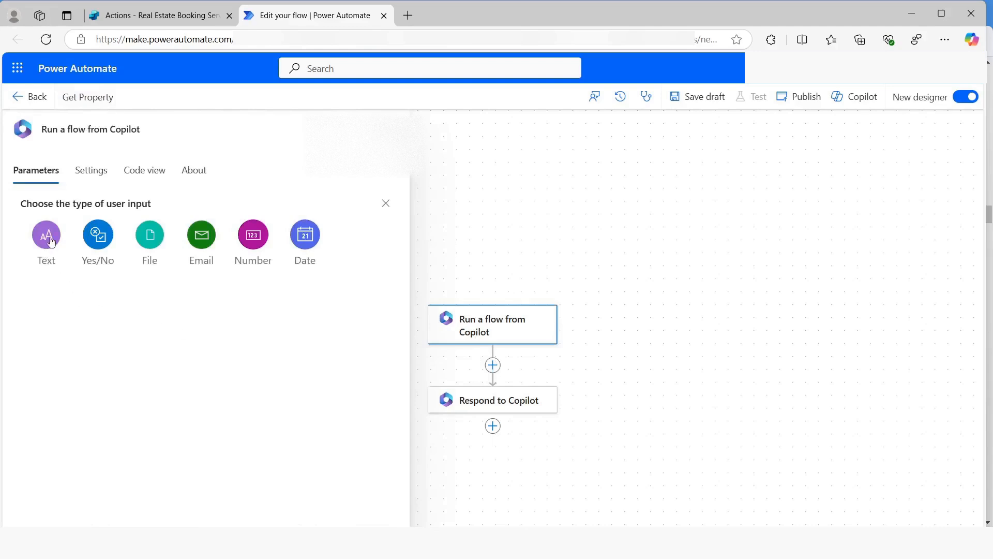
{"action": "left_click", "coordinate": [57, 254]}
{"action": "left_click", "coordinate": [70, 213]}
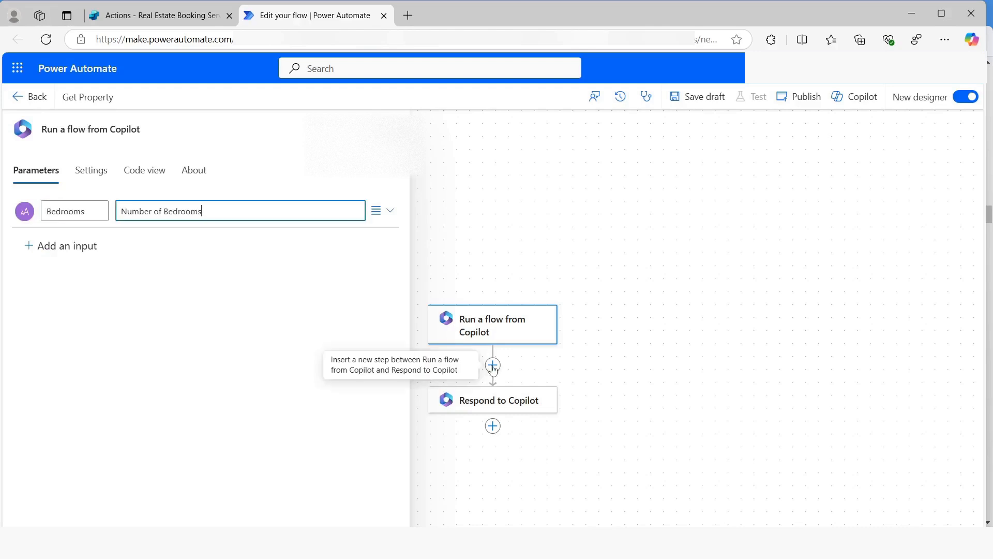
Insert a Microsoft Dataverse List rows action between the trigger and Respond to Copilot, and sign in to create its OAuth connection
{"action": "left_click", "coordinate": [493, 366]}
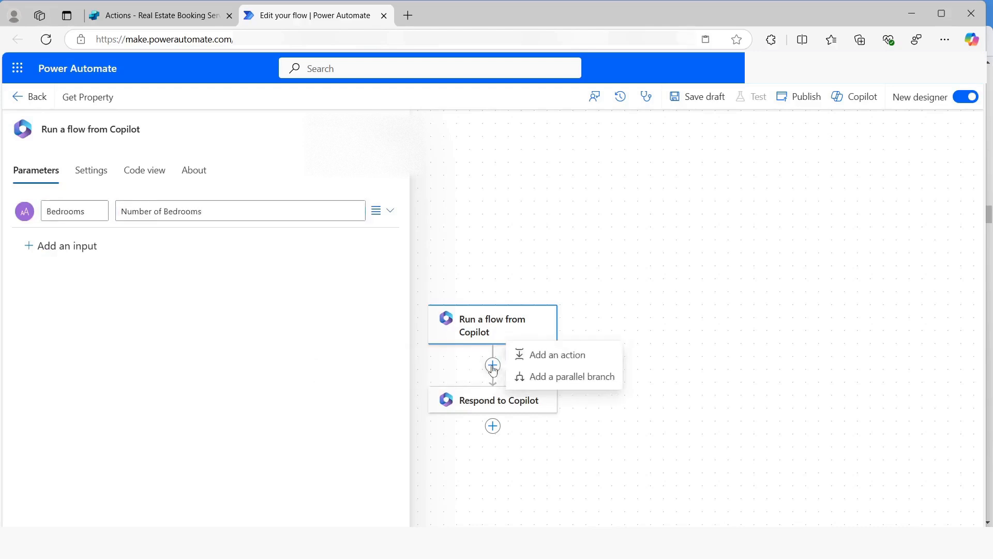
{"action": "left_click", "coordinate": [564, 362]}
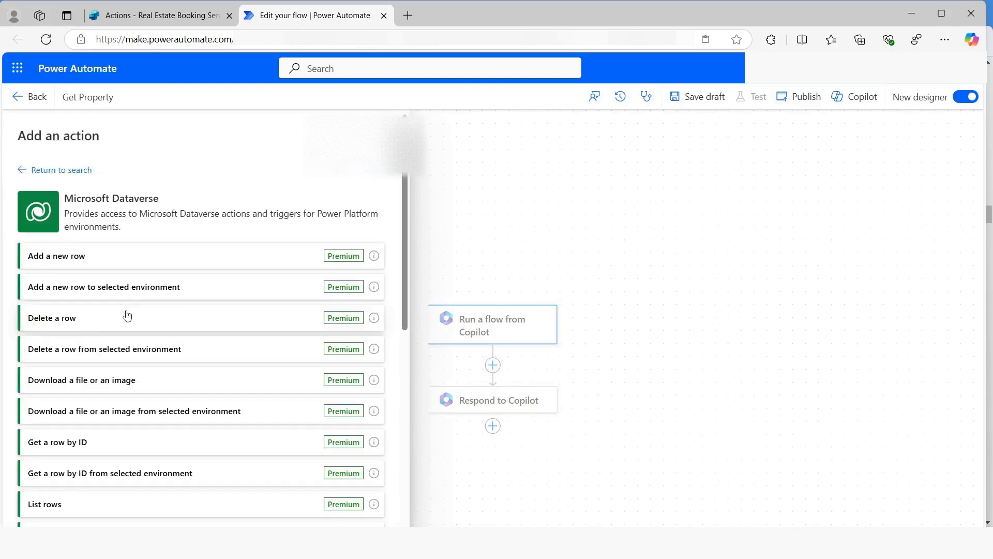
{"action": "left_click", "coordinate": [55, 505]}
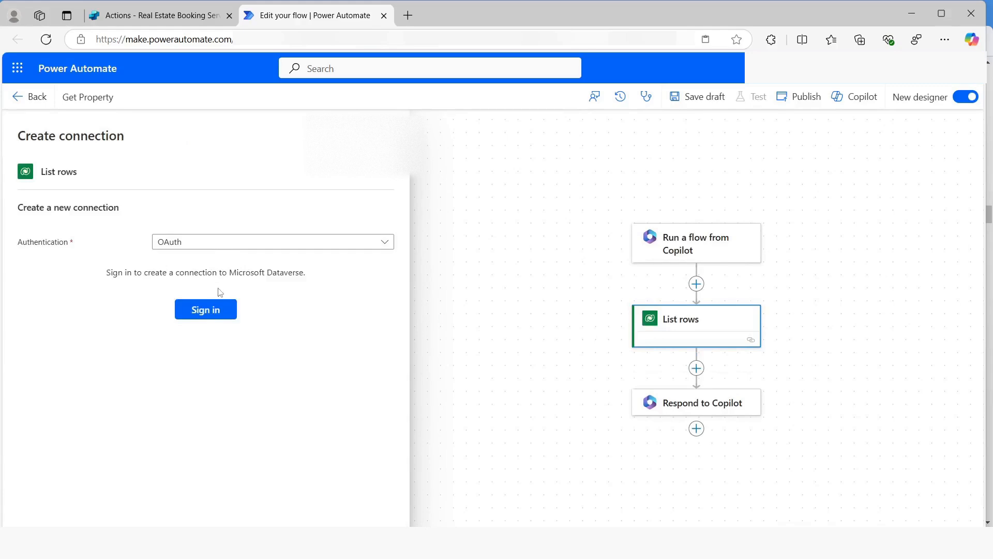
{"action": "left_click", "coordinate": [204, 312]}
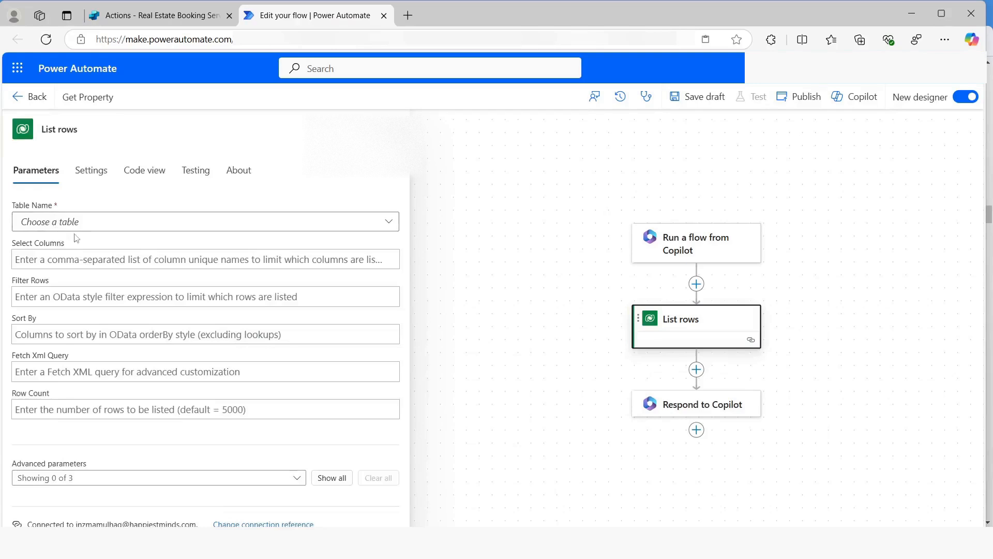
Set the List rows table to Real Estate Properties and show all advanced parameters
{"action": "left_click", "coordinate": [64, 223]}
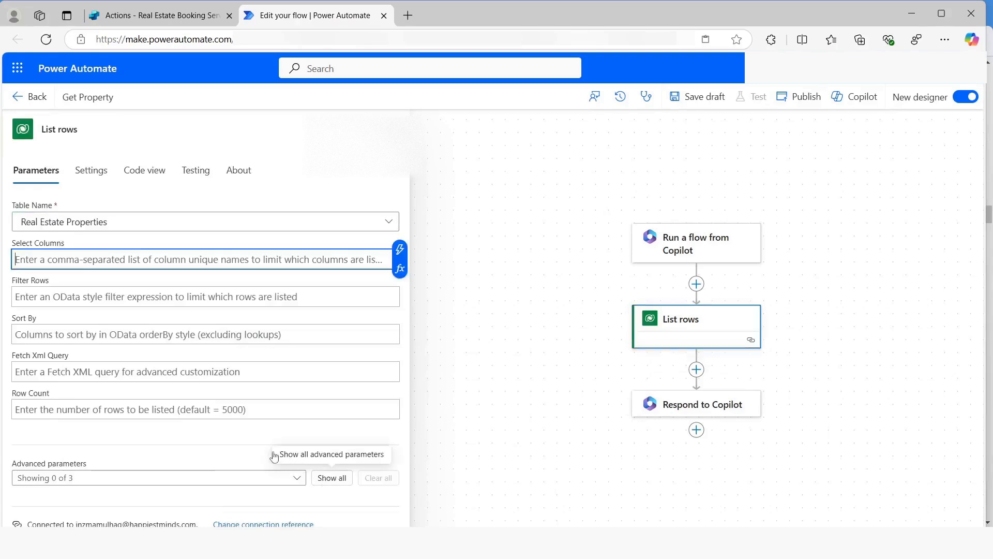
{"action": "left_click", "coordinate": [331, 477]}
{"action": "scroll", "coordinate": [212, 430], "scroll_direction": "down", "scroll_amount": 2}
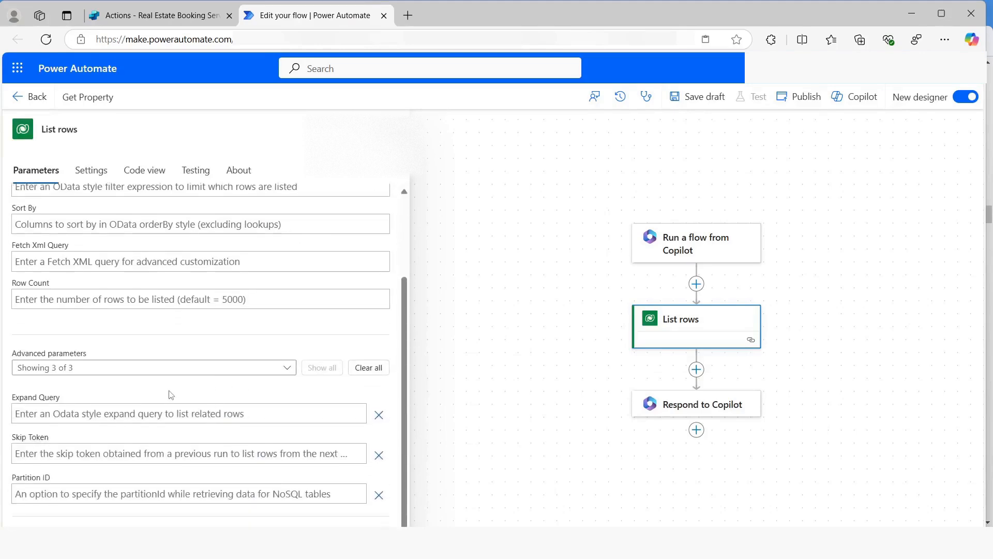
{"action": "scroll", "coordinate": [154, 403], "scroll_direction": "up", "scroll_amount": 2}
Filter the List rows results with contoso_bedrooms eq followed by the Bedrooms input from the Run a flow from Copilot trigger
{"action": "left_click", "coordinate": [48, 298]}
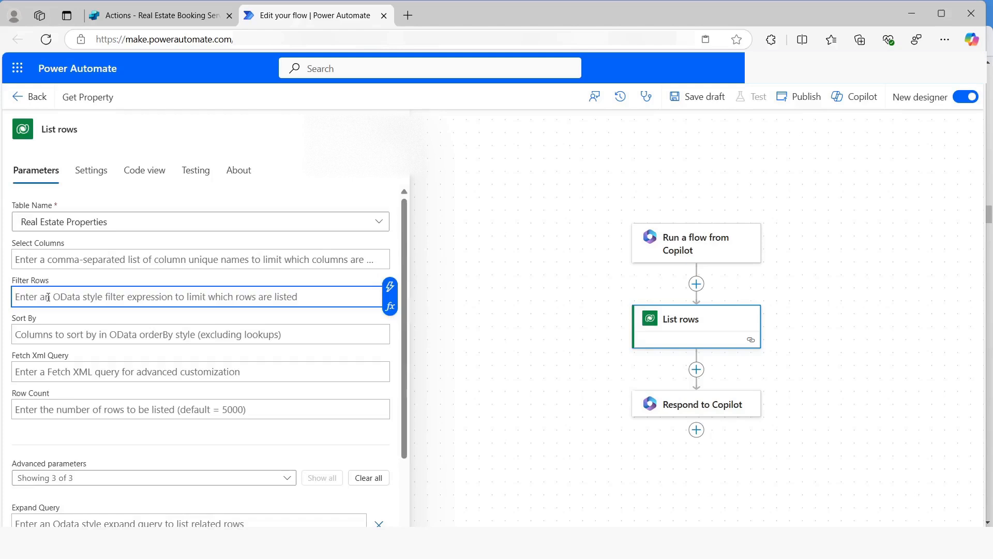
{"action": "type", "text": "c"}
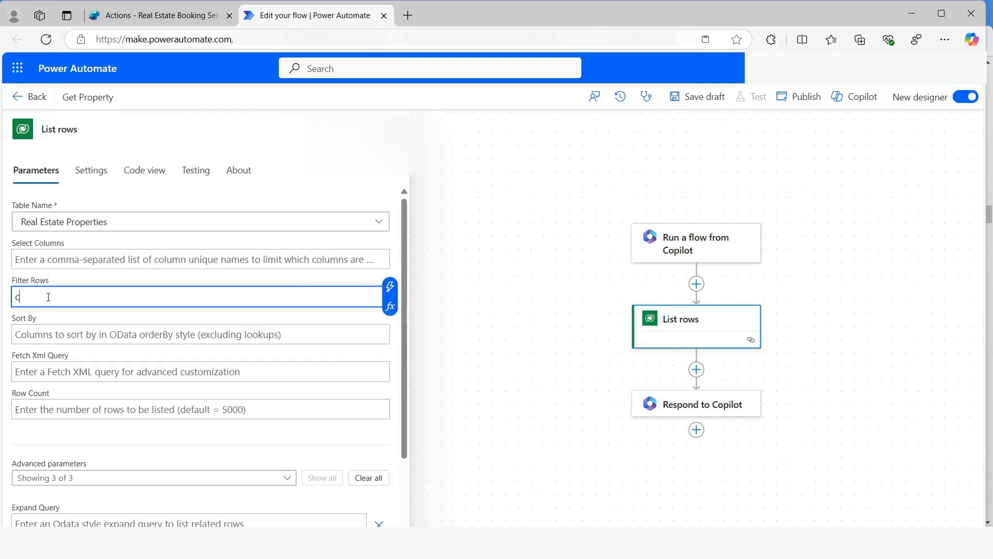
{"action": "type", "text": "ontoso_bedrooms eq"}
{"action": "left_click", "coordinate": [390, 286]}
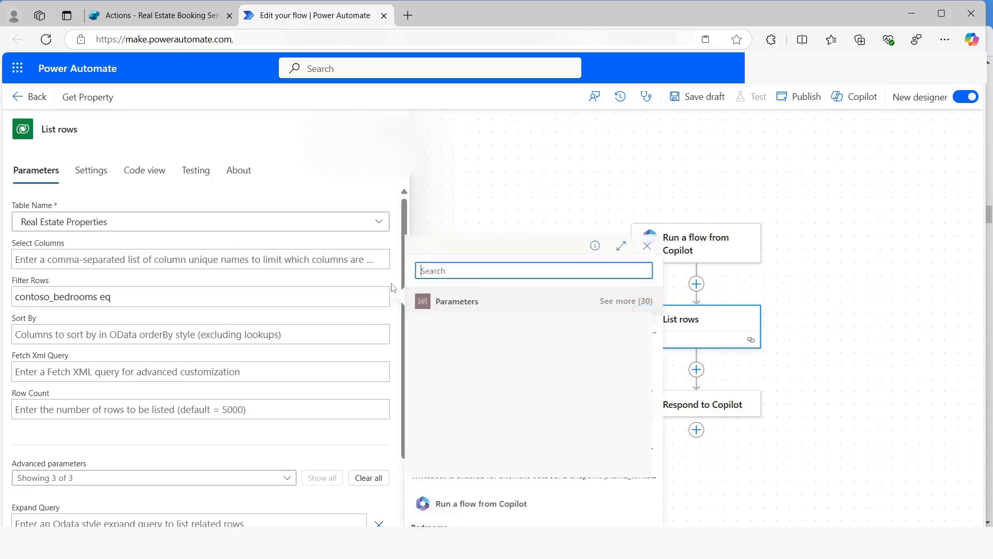
{"action": "type", "text": "bedr"}
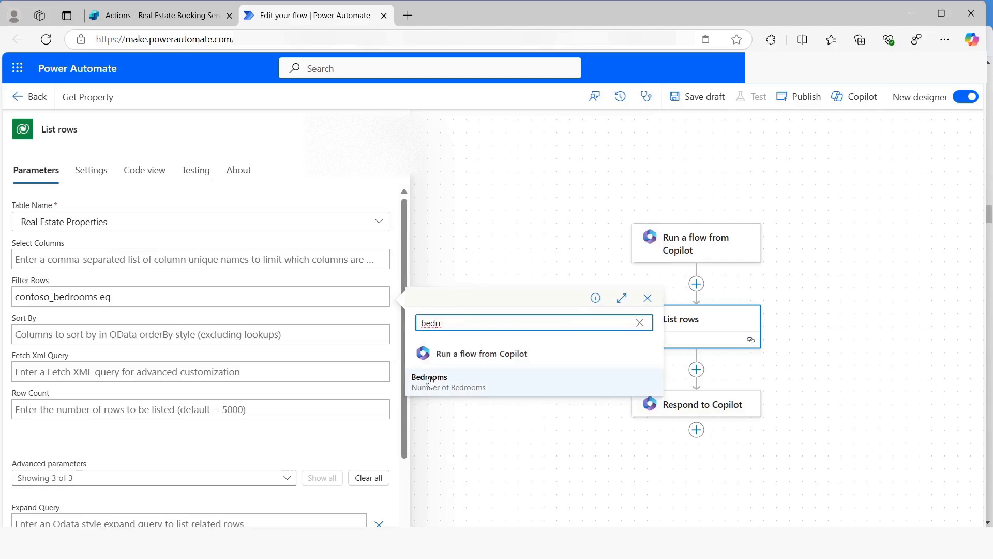
{"action": "left_click", "coordinate": [431, 380]}
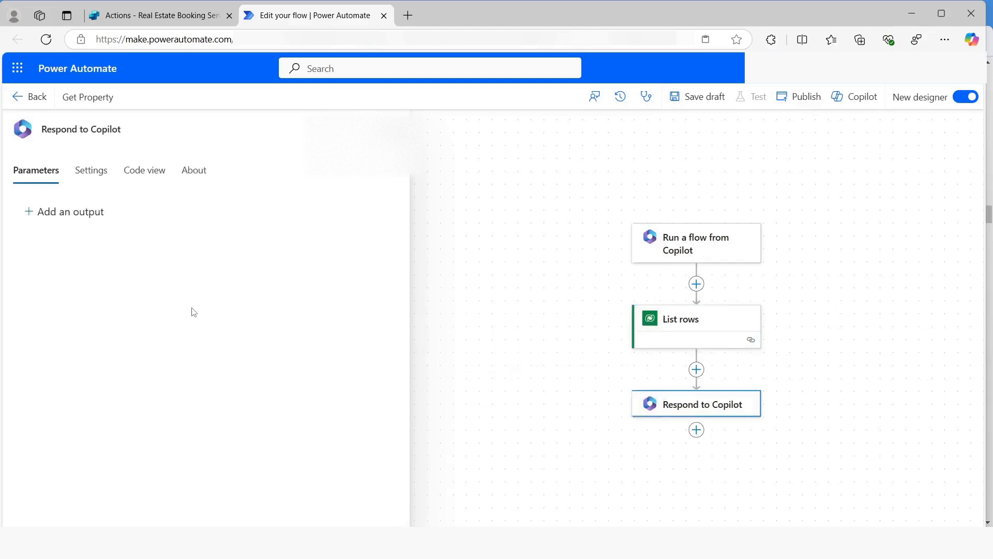
Add a text output named PropertyId to Respond to Copilot with the expression first(outputs('List_rows')?['body/value'])['contoso_realestatepropertyid']
{"action": "left_click", "coordinate": [63, 212]}
{"action": "left_click", "coordinate": [48, 241]}
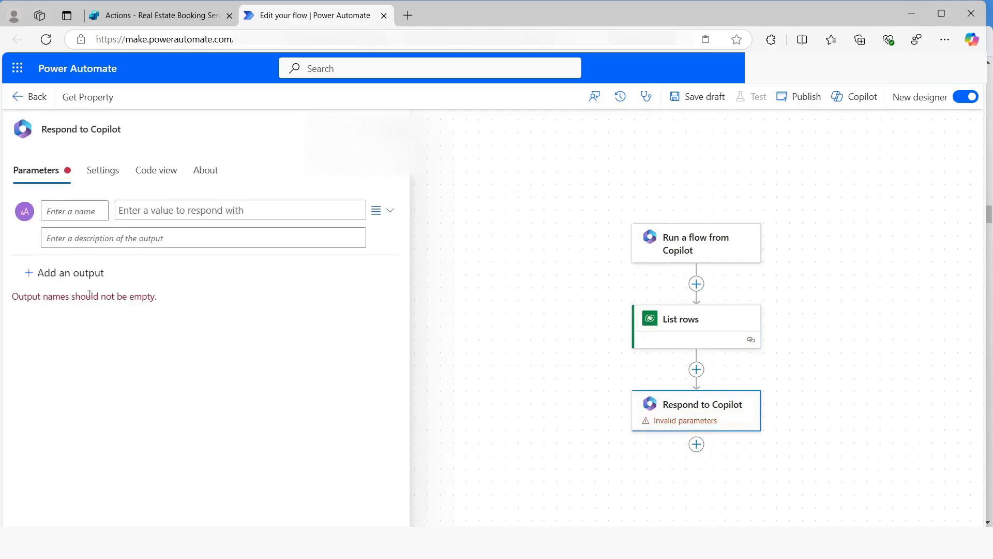
{"action": "left_click", "coordinate": [68, 210]}
{"action": "type", "text": "PropertyId"}
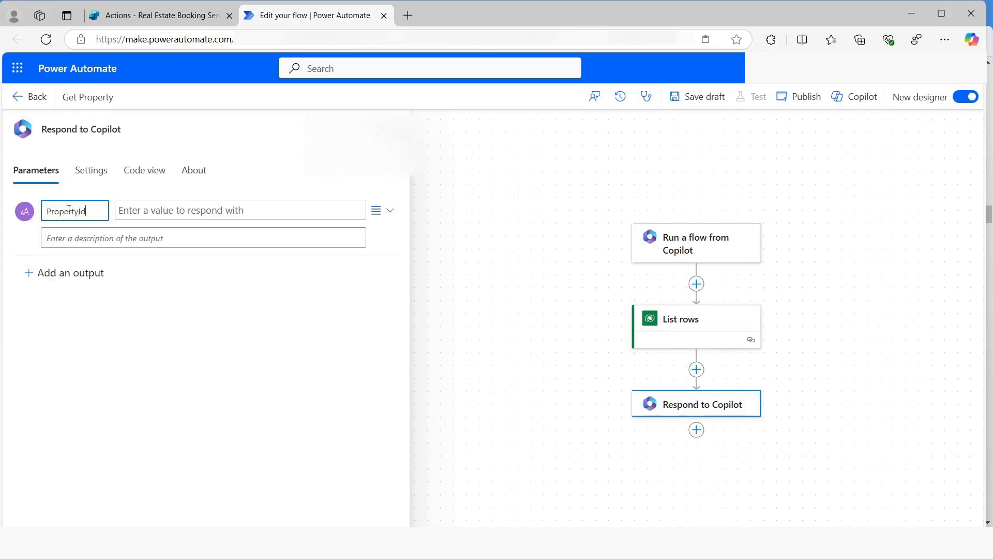
{"action": "left_click", "coordinate": [221, 218]}
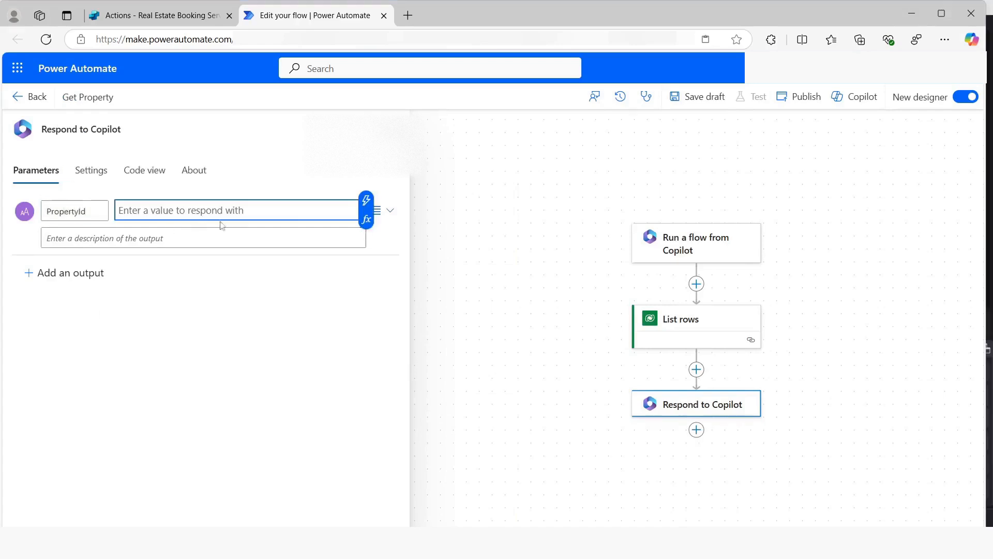
{"action": "left_click", "coordinate": [366, 220]}
{"action": "type", "text": "first(outputs('List_rows')?['body/value'])['contoso_realestatepropertyid']"}
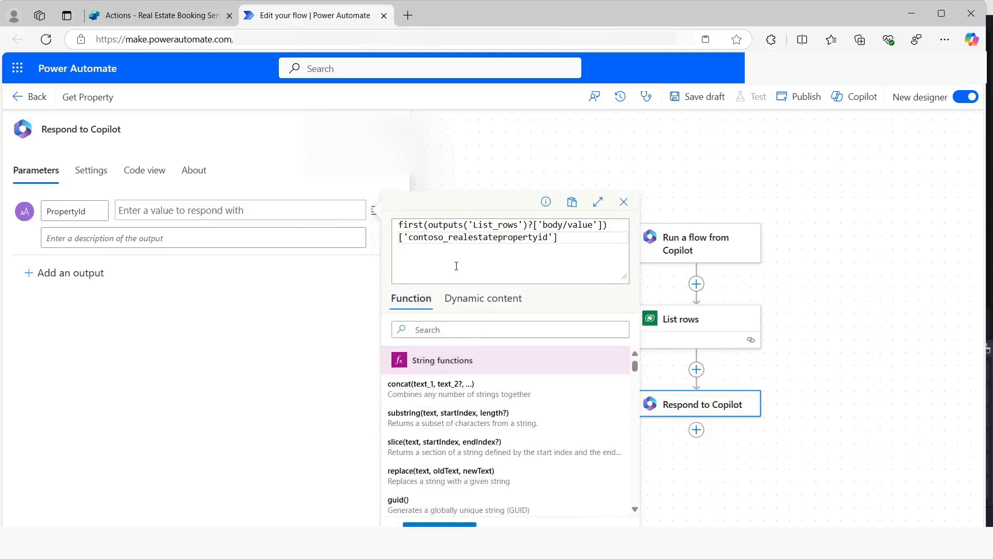
{"action": "scroll", "coordinate": [756, 378], "scroll_direction": "down", "scroll_amount": 1}
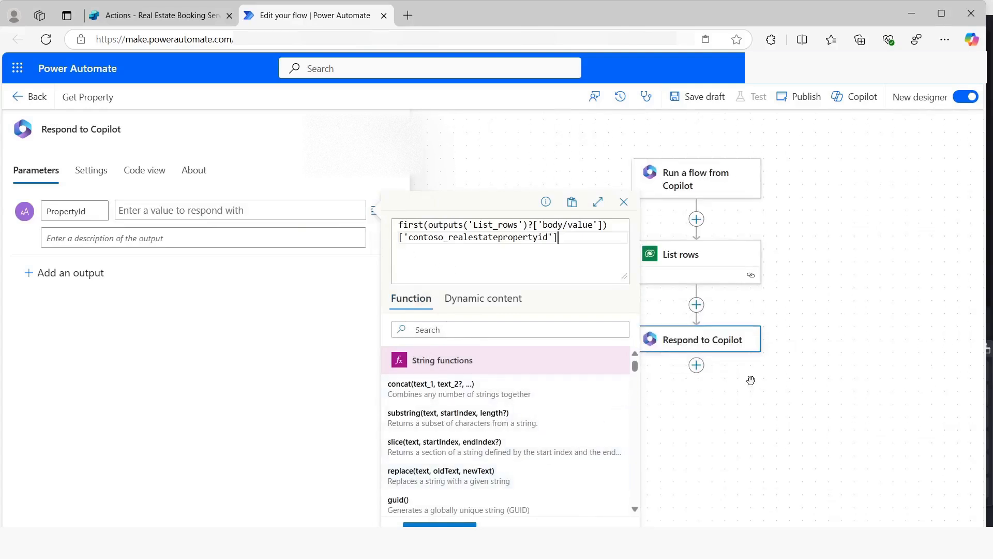
{"action": "scroll", "coordinate": [460, 424], "scroll_direction": "down", "scroll_amount": 2}
{"action": "left_click", "coordinate": [434, 525]}
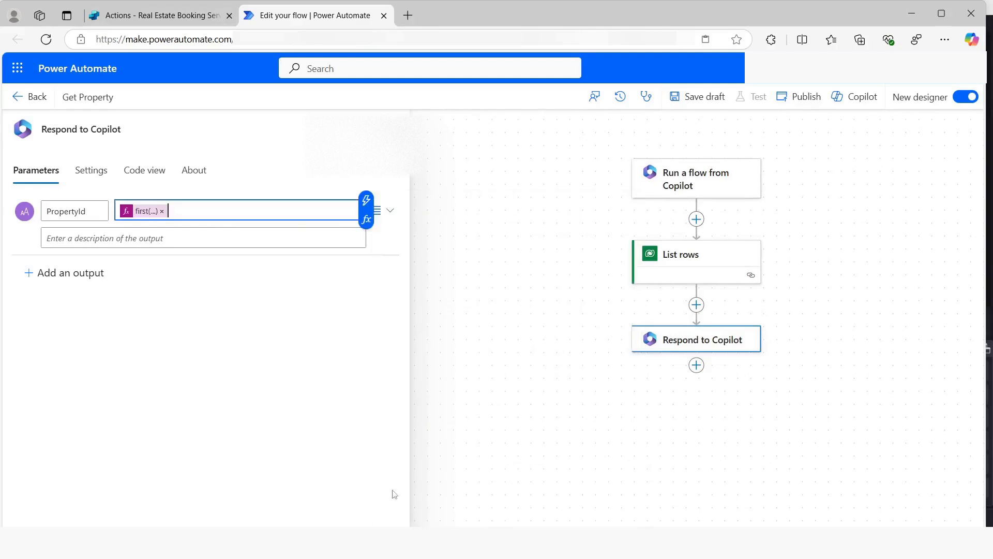
Add a second text output named PropertyName with the expression first(outputs('List_rows')?['body/value'])['contoso_propertyname']
{"action": "left_click", "coordinate": [70, 279]}
{"action": "left_click", "coordinate": [46, 293]}
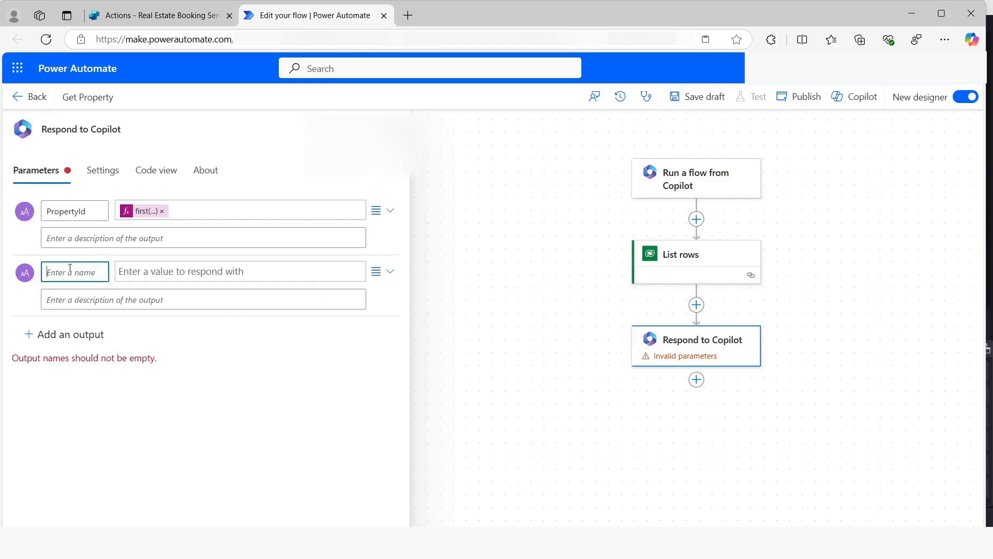
{"action": "type", "text": "Proper"}
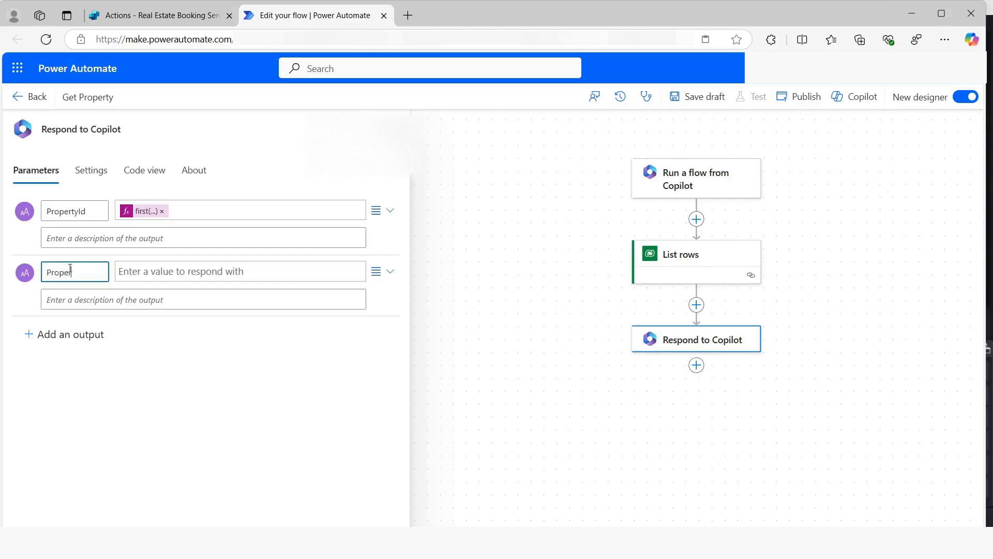
{"action": "type", "text": "tyName"}
{"action": "left_click", "coordinate": [158, 270]}
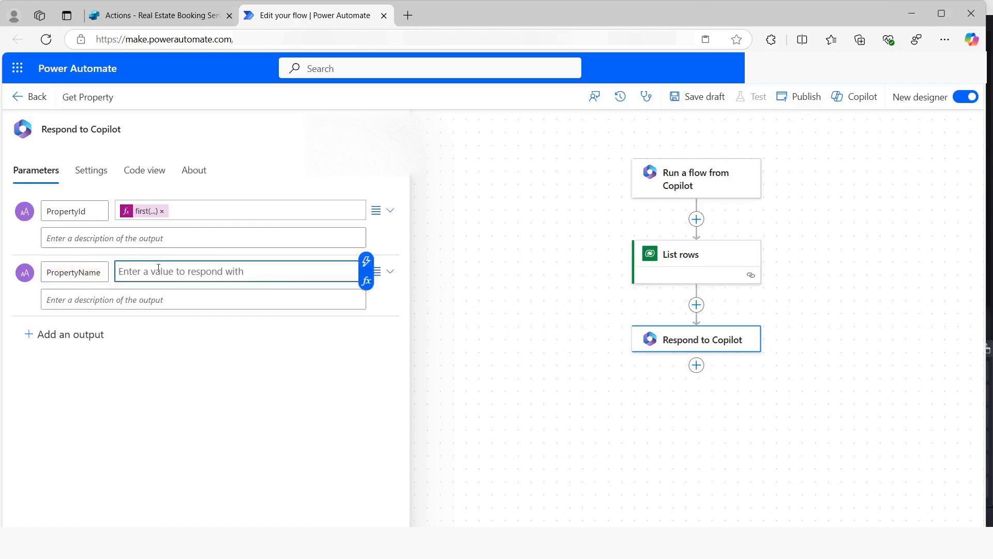
{"action": "left_click", "coordinate": [366, 281]}
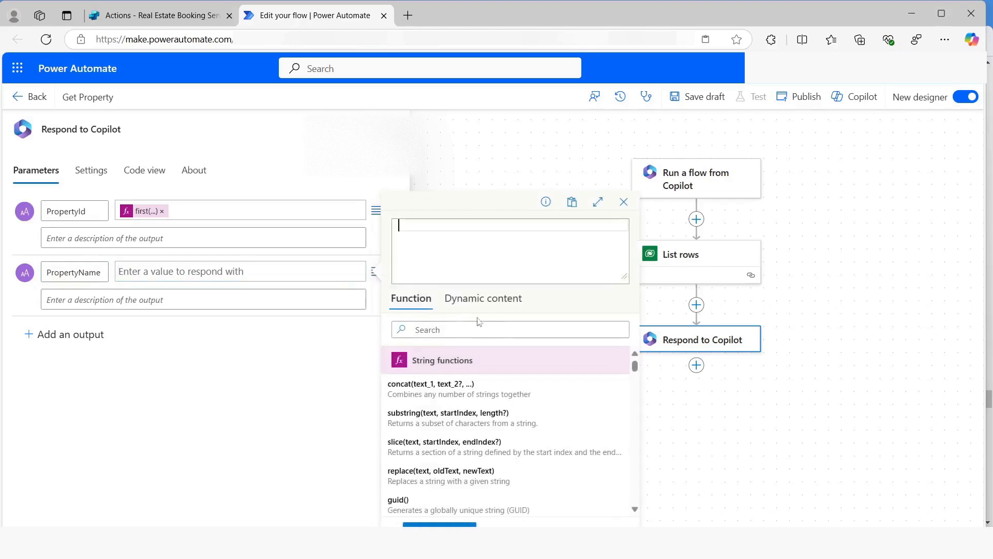
{"action": "type", "text": "first(outputs('List_rows')?['body/value'])['contoso_propertyname']"}
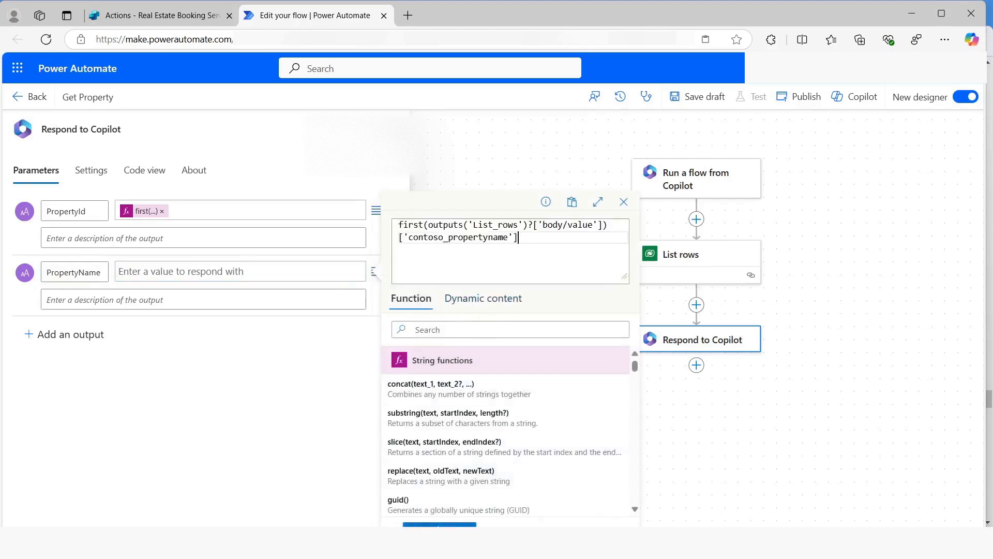
{"action": "left_click", "coordinate": [439, 525]}
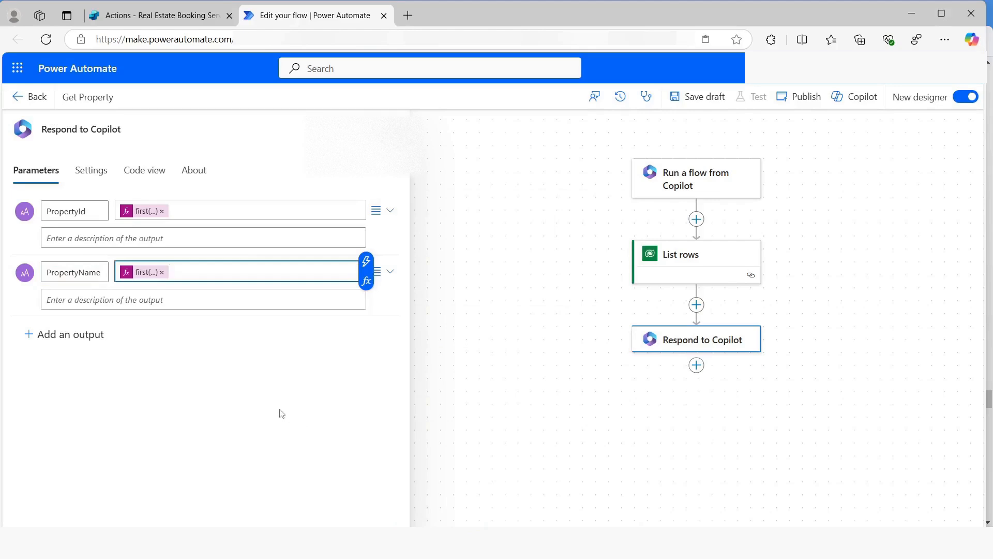
Review the Respond to Copilot settings, save the Get Property flow as a draft and publish it
{"action": "left_click", "coordinate": [96, 174]}
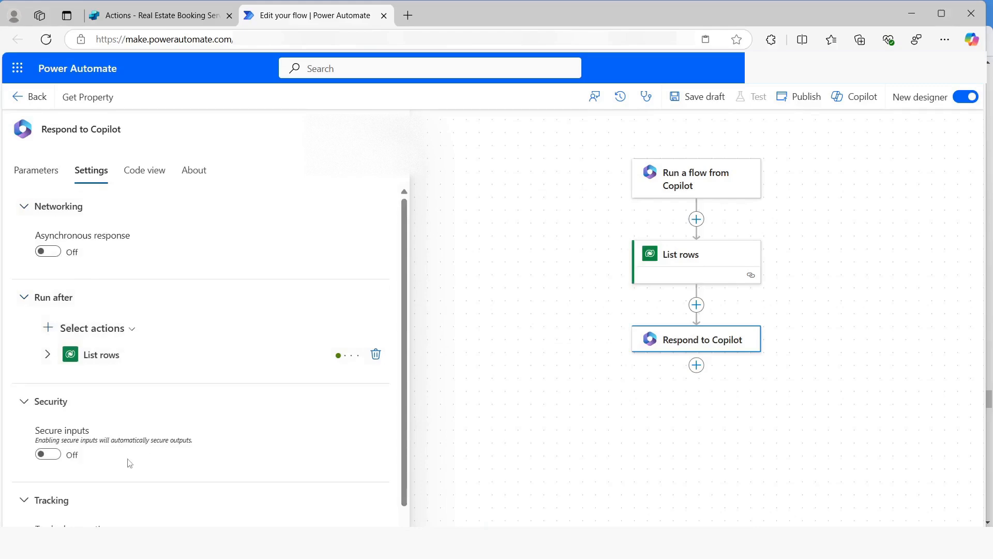
{"action": "left_click", "coordinate": [699, 100]}
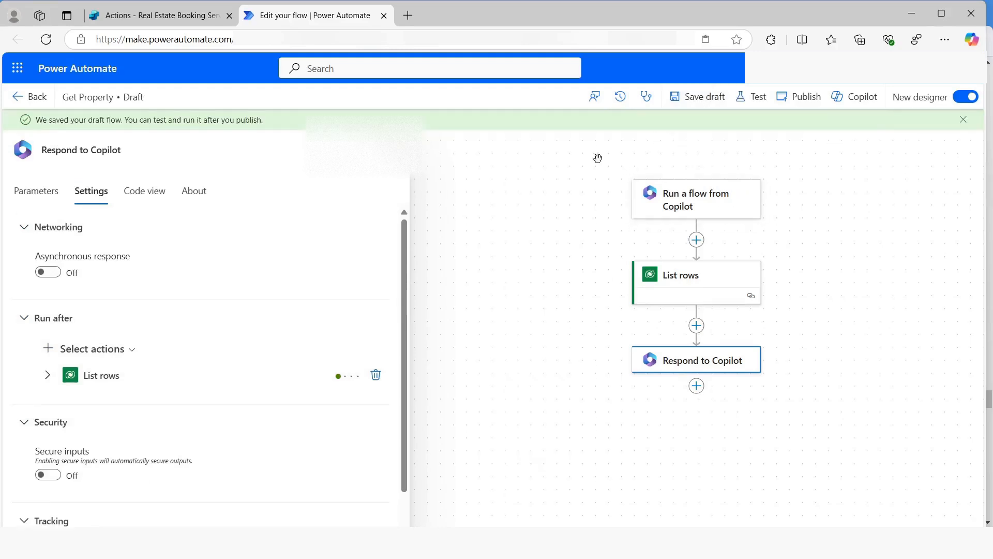
{"action": "left_click", "coordinate": [800, 98]}
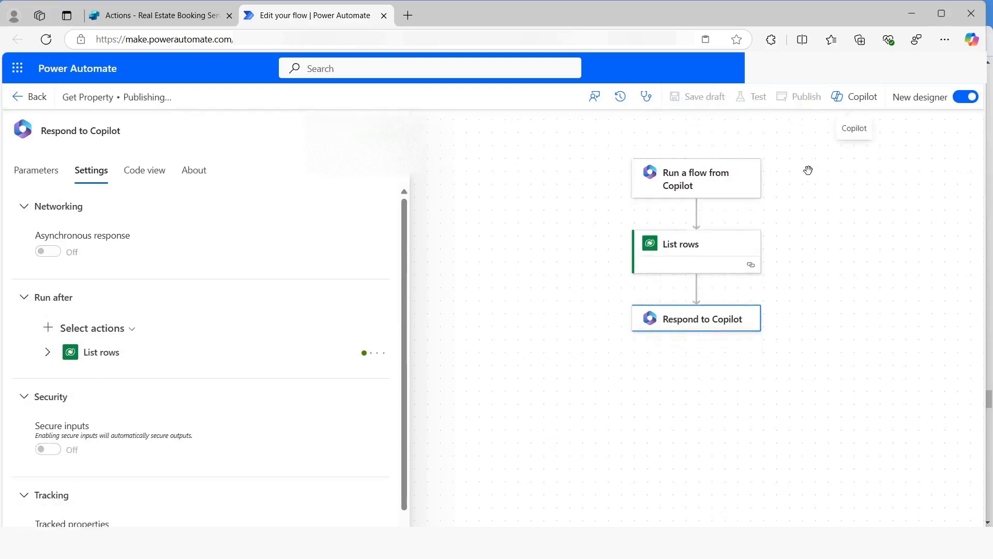
Return to Copilot Studio, refresh the list of flows and add Get Property as a copilot action with its default inputs and outputs
{"action": "left_click", "coordinate": [385, 16]}
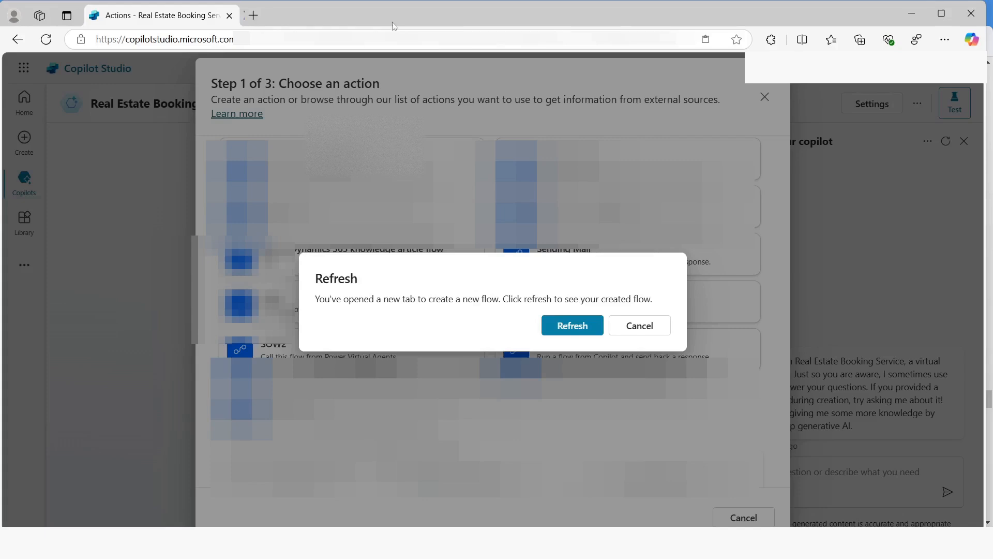
{"action": "left_click", "coordinate": [573, 330]}
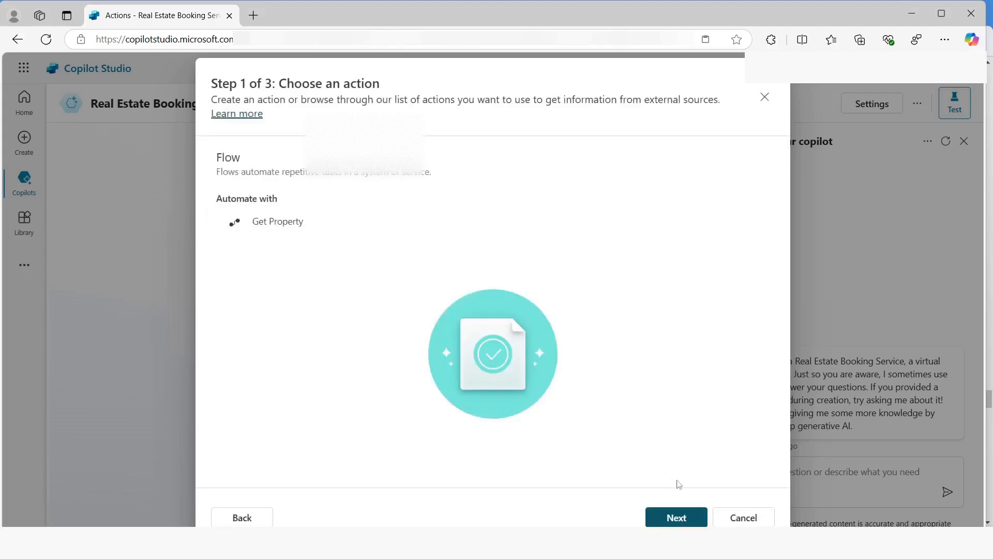
{"action": "left_click", "coordinate": [673, 515]}
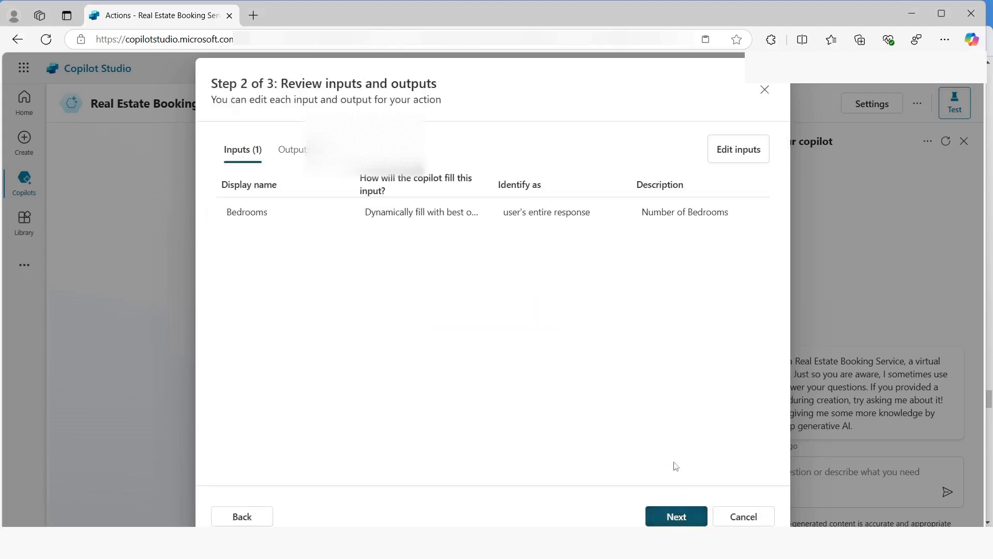
{"action": "left_click", "coordinate": [668, 511]}
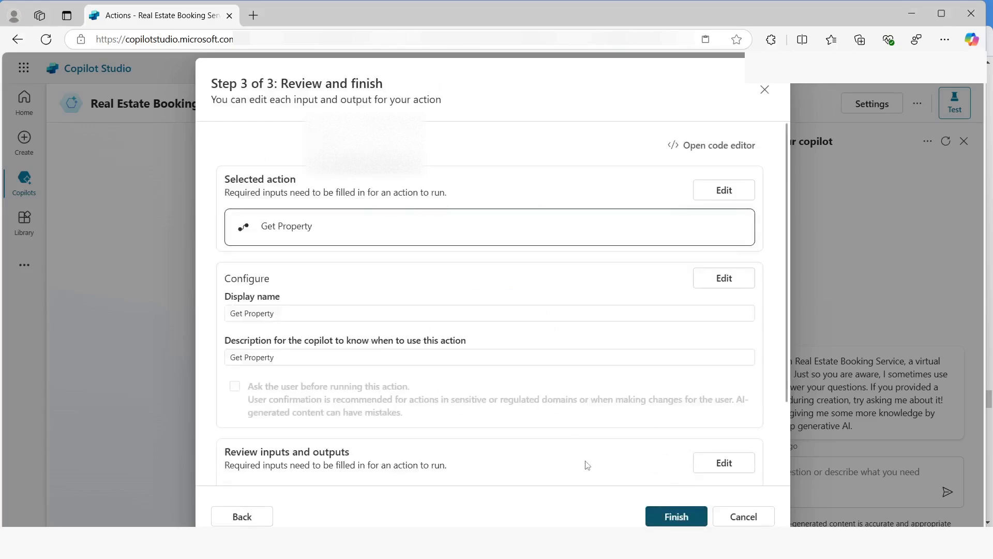
{"action": "left_click", "coordinate": [677, 517]}
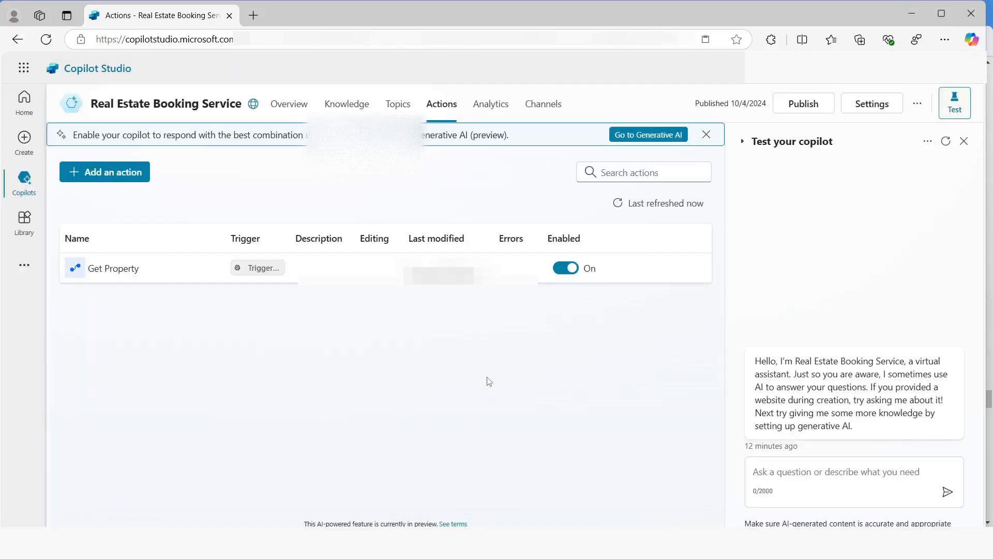
In the Book a real State Showing topic, add a call to the Get Property action after the bedrooms question
{"action": "left_click", "coordinate": [398, 106]}
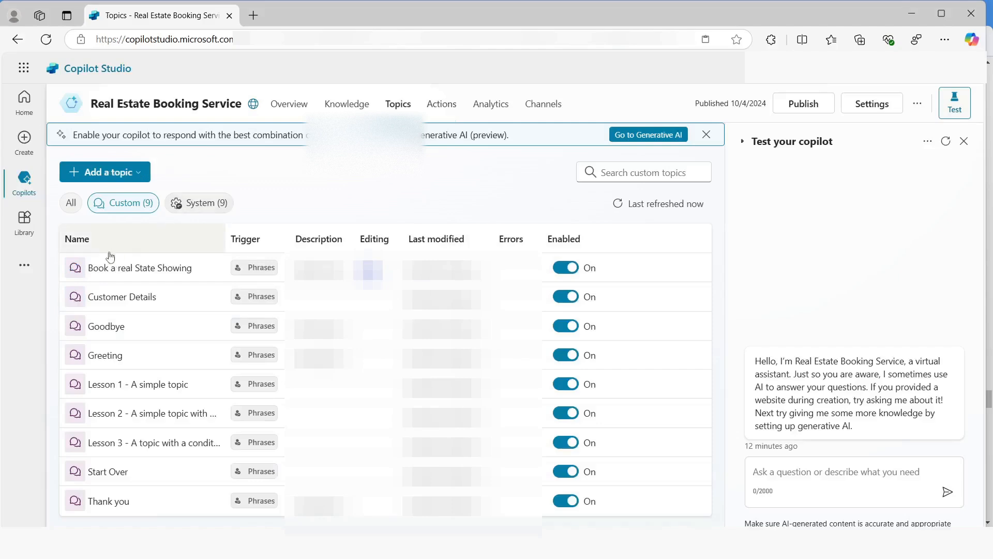
{"action": "left_click", "coordinate": [115, 273]}
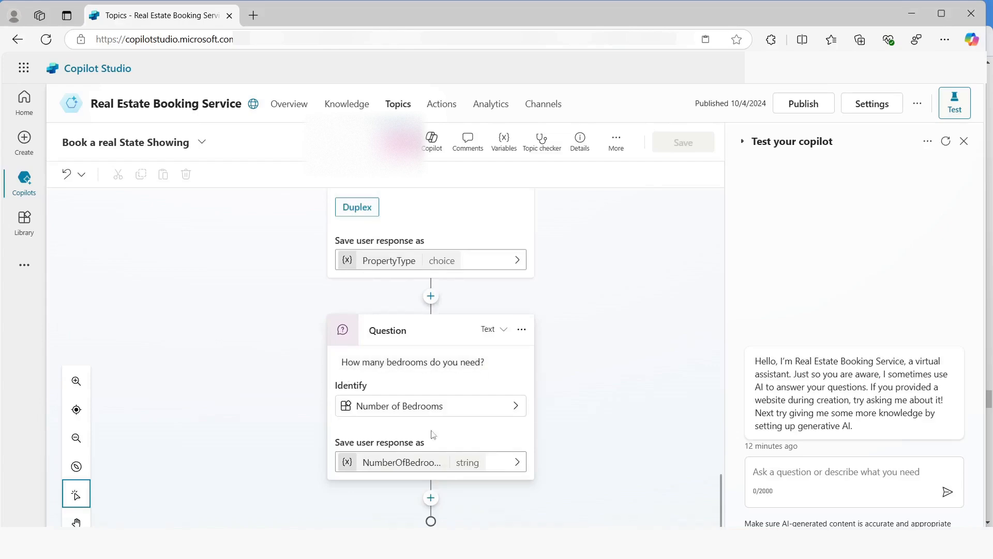
{"action": "left_click", "coordinate": [430, 498]}
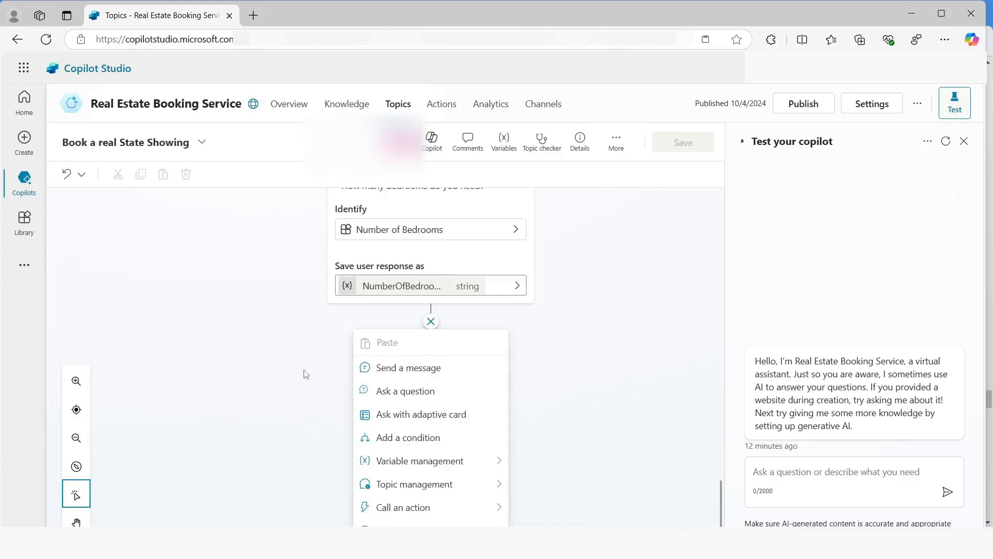
{"action": "left_click", "coordinate": [409, 508]}
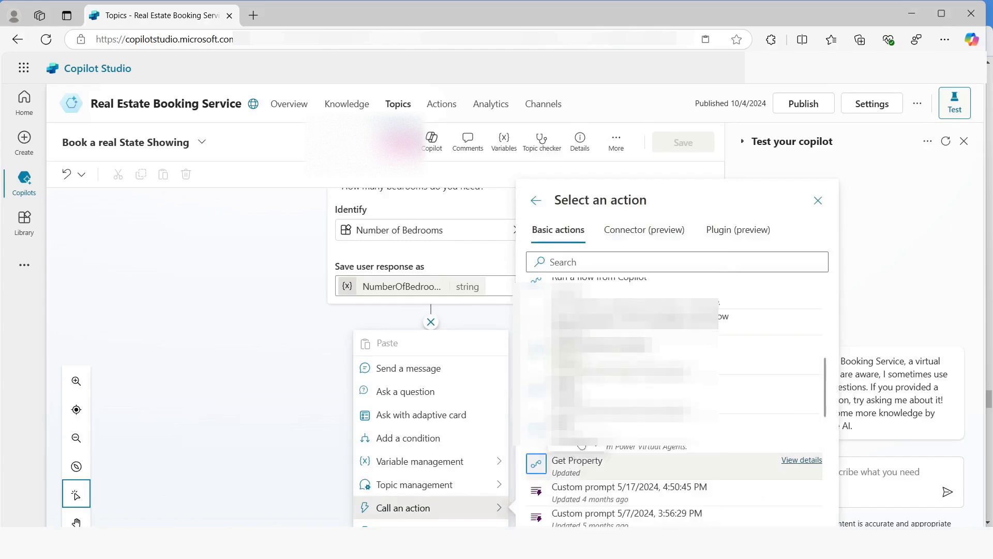
{"action": "left_click", "coordinate": [581, 465]}
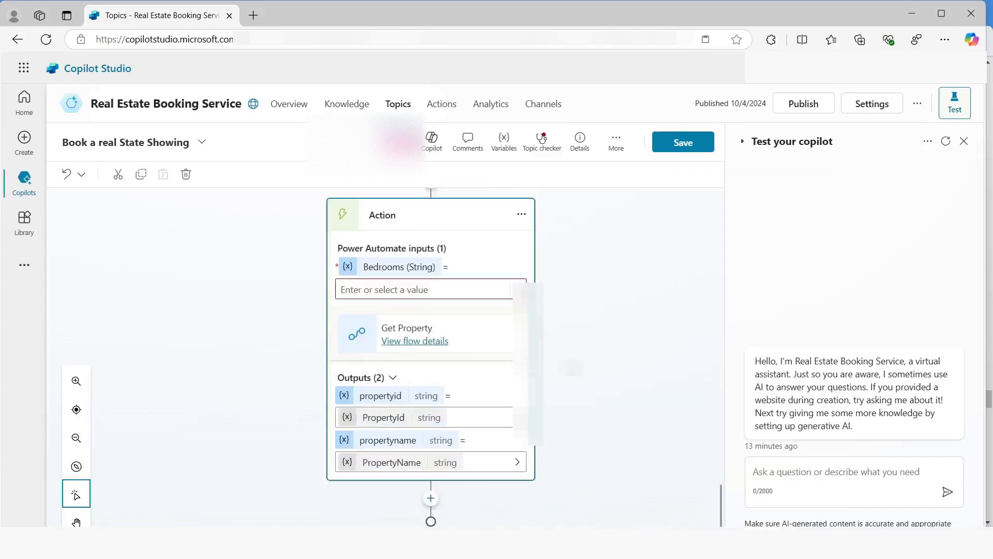
Set the Get Property action's Bedrooms input to the NumberOfBedrooms variable
{"action": "left_click", "coordinate": [517, 290]}
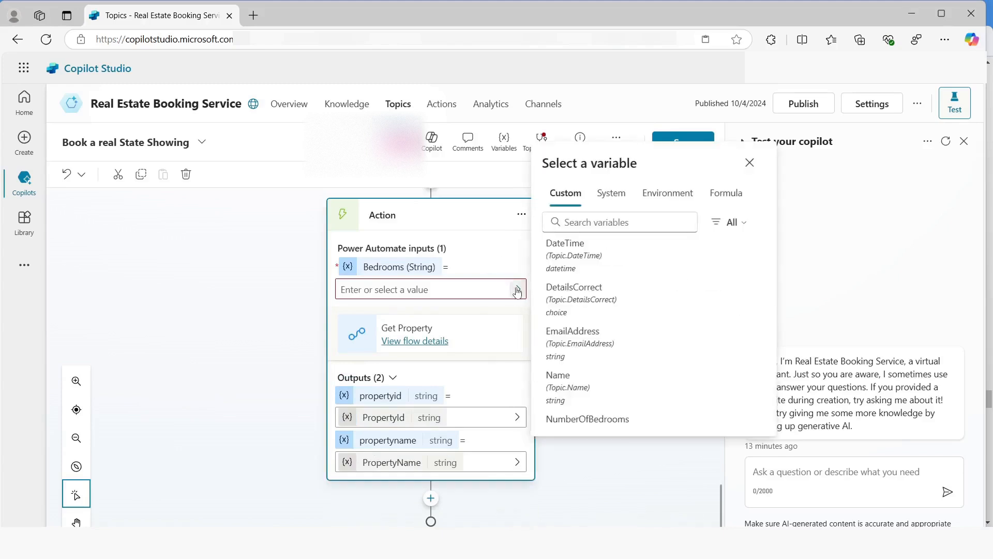
{"action": "scroll", "coordinate": [579, 409], "scroll_direction": "down", "scroll_amount": 1}
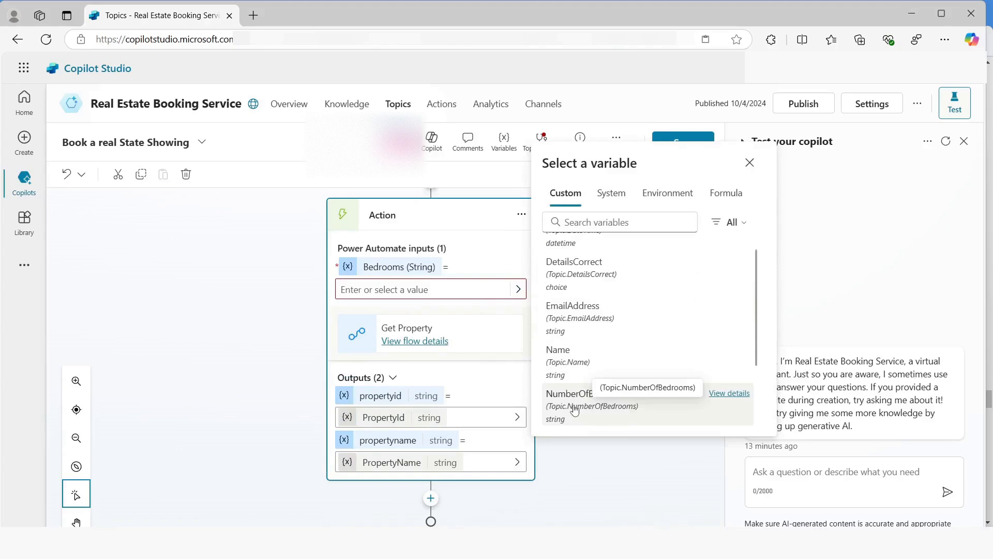
{"action": "left_click", "coordinate": [575, 411]}
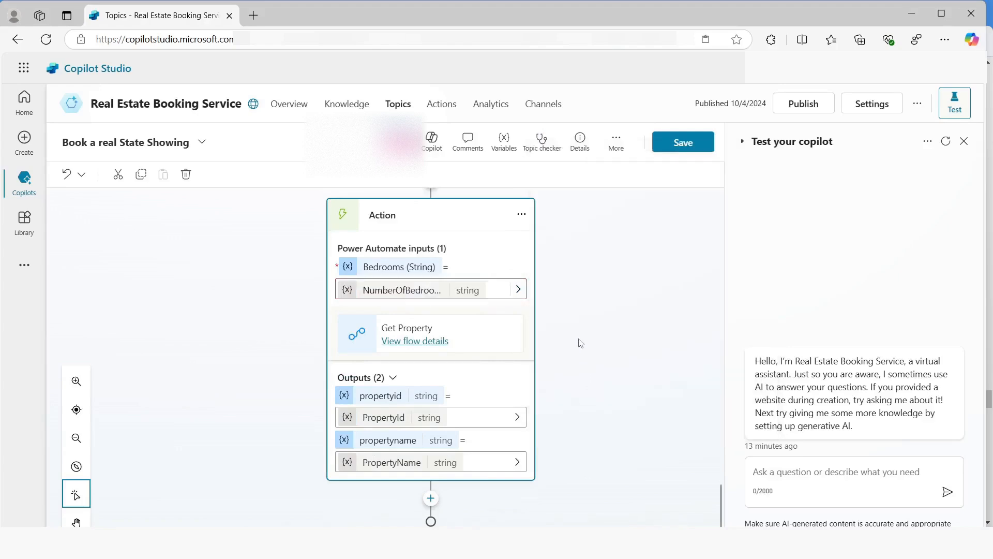
Delete the "Which property do you want to see?" question from the Book a real State Showing topic
{"action": "scroll", "coordinate": [580, 344], "scroll_direction": "up", "scroll_amount": 10}
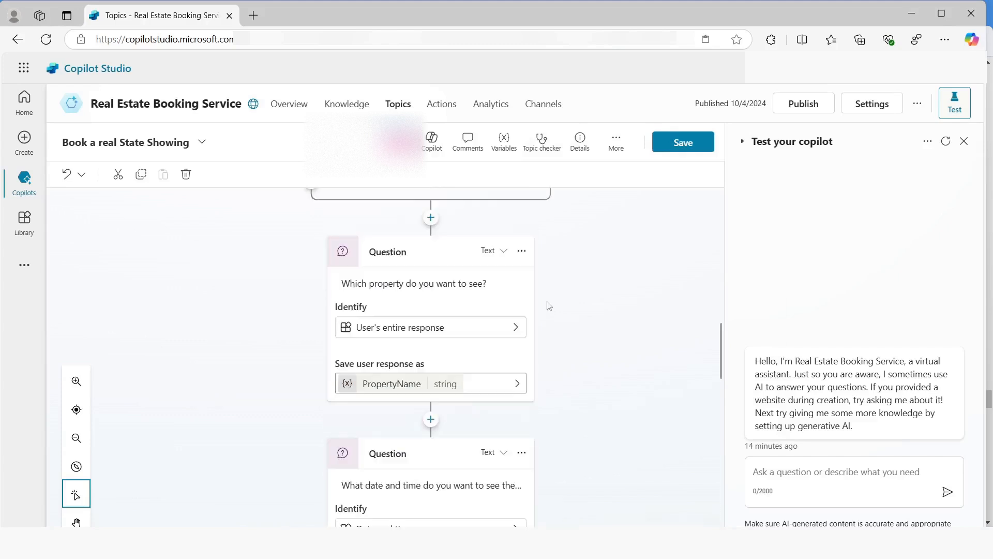
{"action": "left_click", "coordinate": [521, 251]}
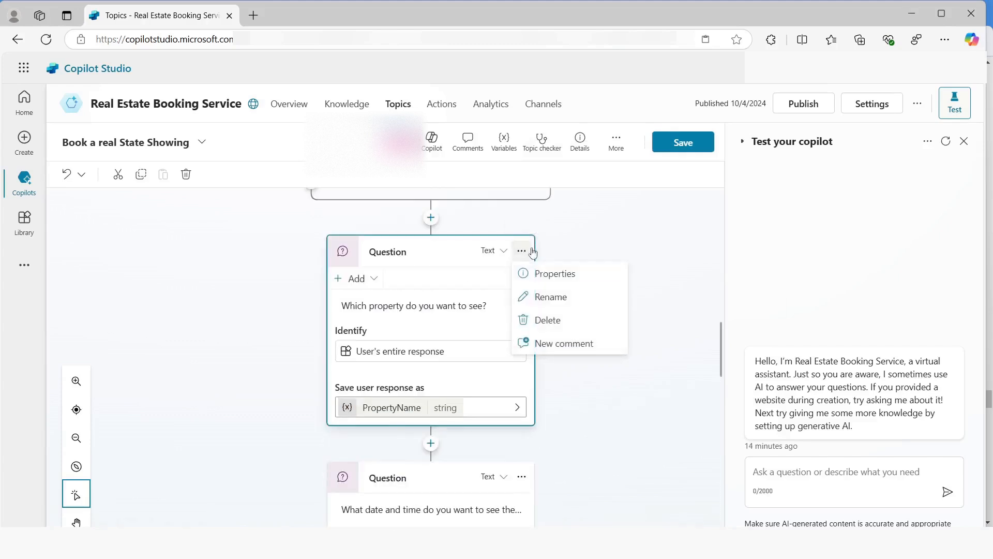
{"action": "left_click", "coordinate": [545, 317]}
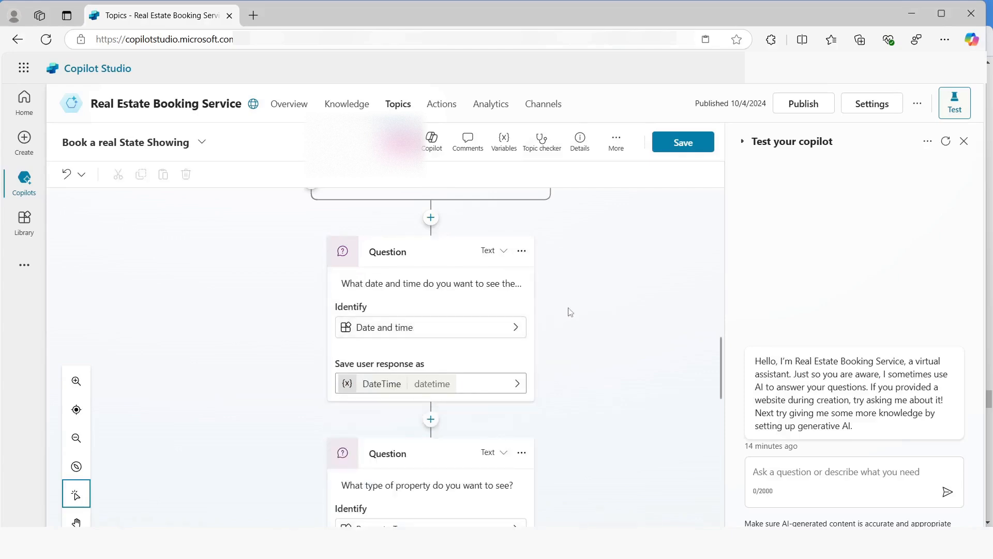
Add a message after the Get Property action that reads "Property" followed by the PropertyName variable
{"action": "scroll", "coordinate": [570, 312], "scroll_direction": "down", "scroll_amount": 5}
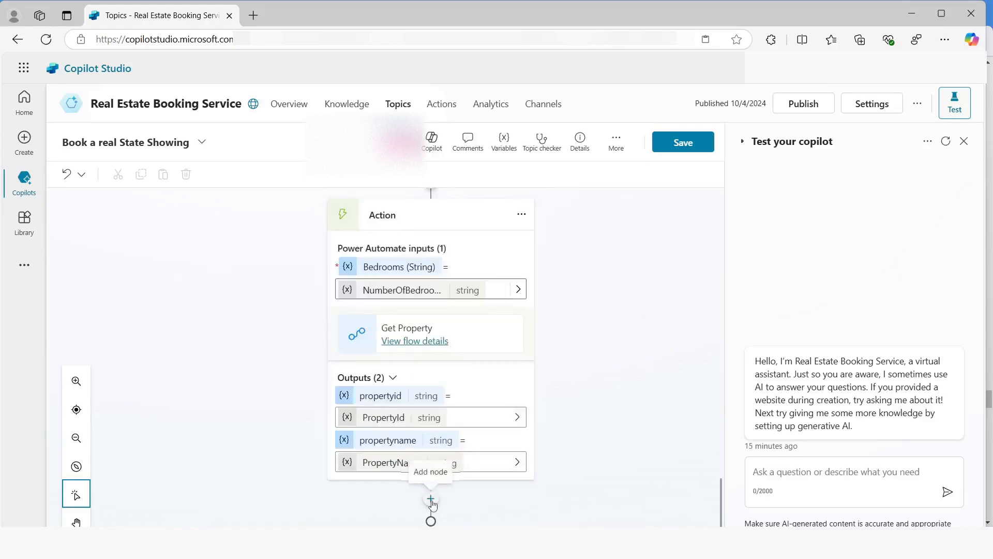
{"action": "left_click", "coordinate": [430, 498]}
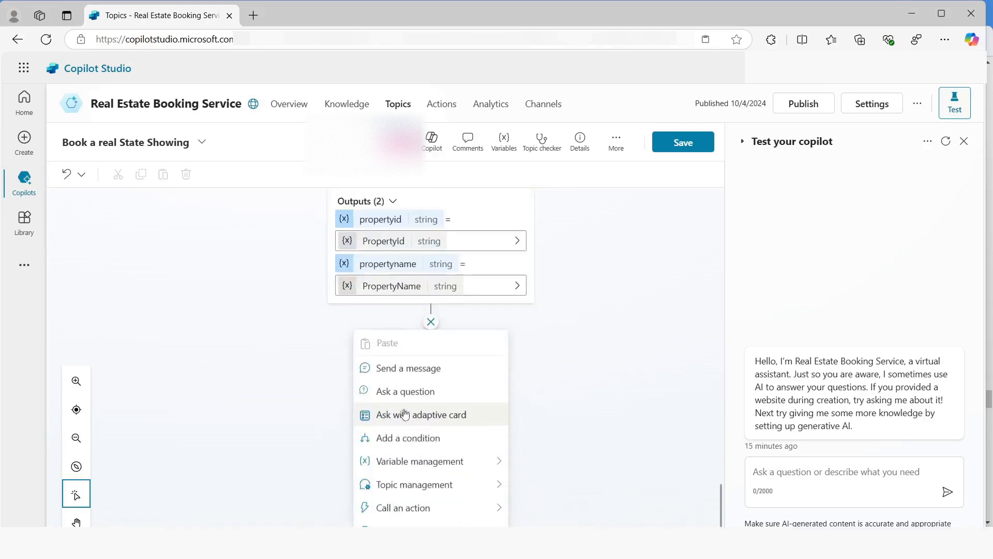
{"action": "left_click", "coordinate": [396, 372]}
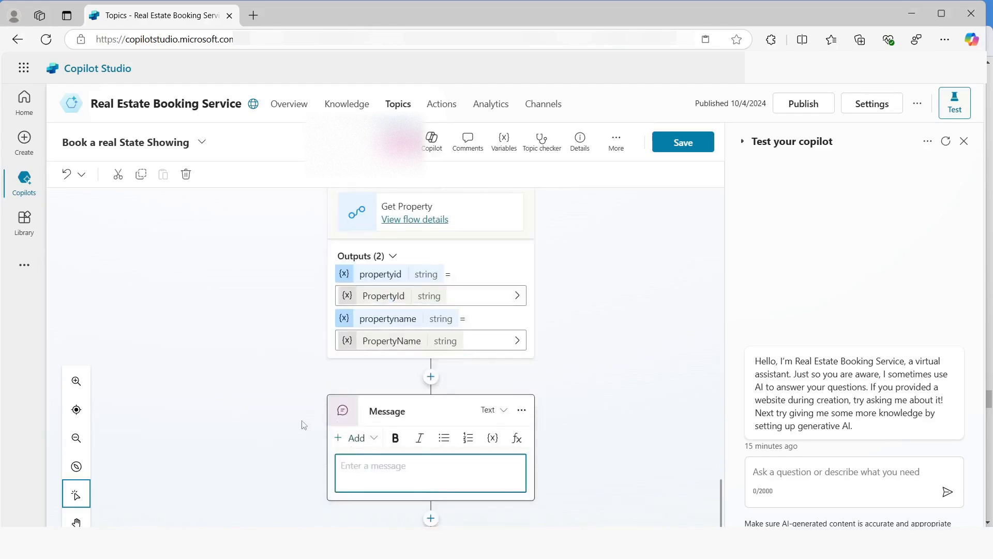
{"action": "type", "text": "Property"}
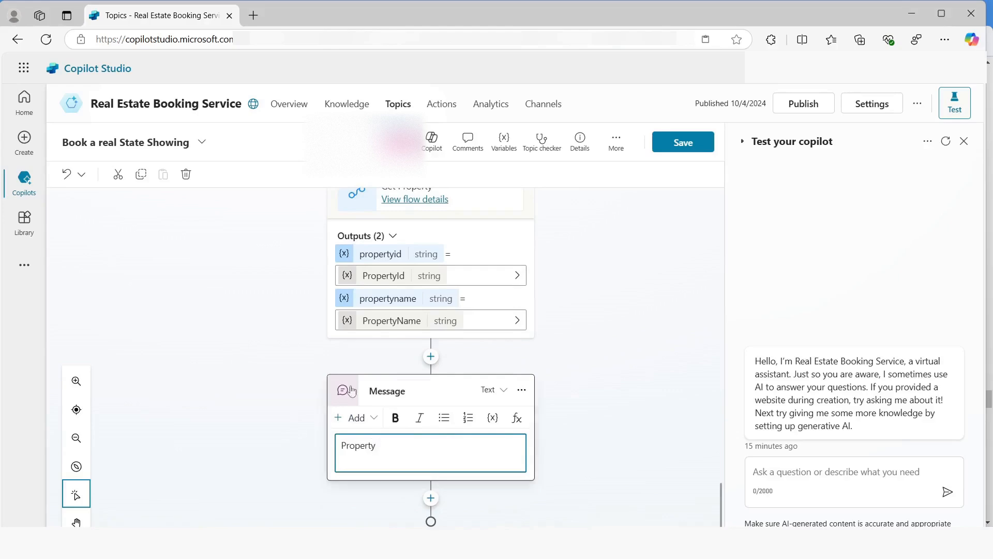
{"action": "left_click", "coordinate": [493, 418]}
{"action": "left_click", "coordinate": [573, 468]}
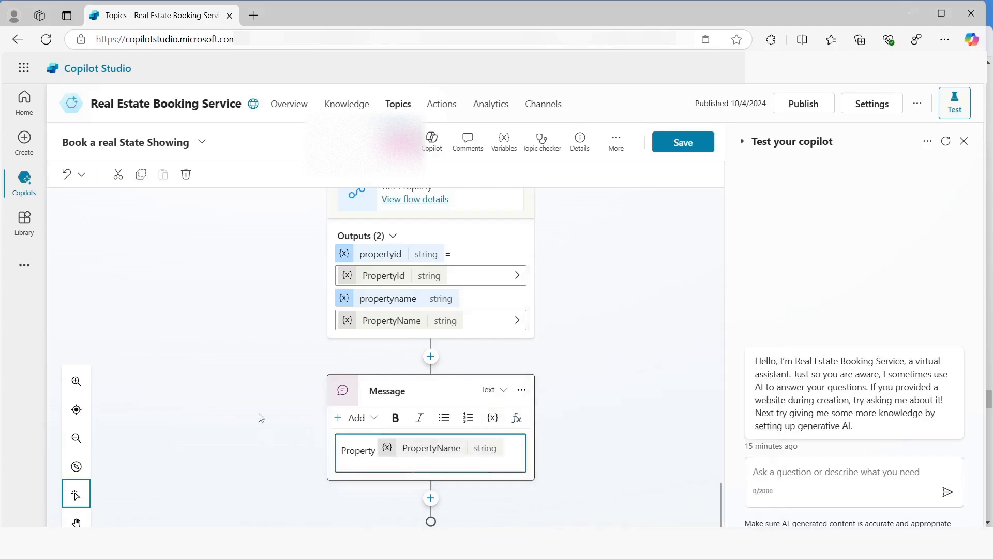
Save the Book a real State Showing topic and publish the Real Estate Booking Service copilot
{"action": "left_click", "coordinate": [690, 144]}
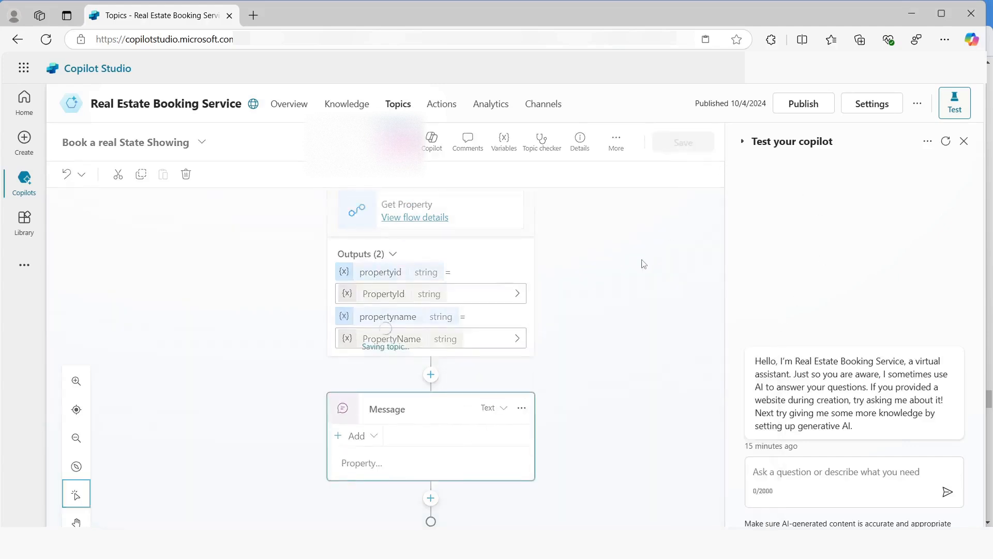
{"action": "left_click", "coordinate": [803, 104]}
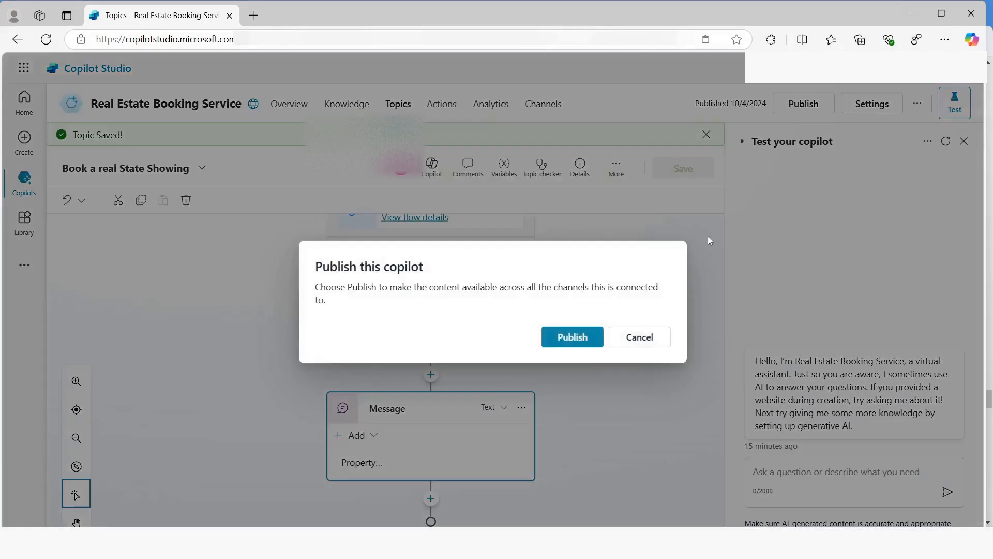
{"action": "left_click", "coordinate": [574, 338]}
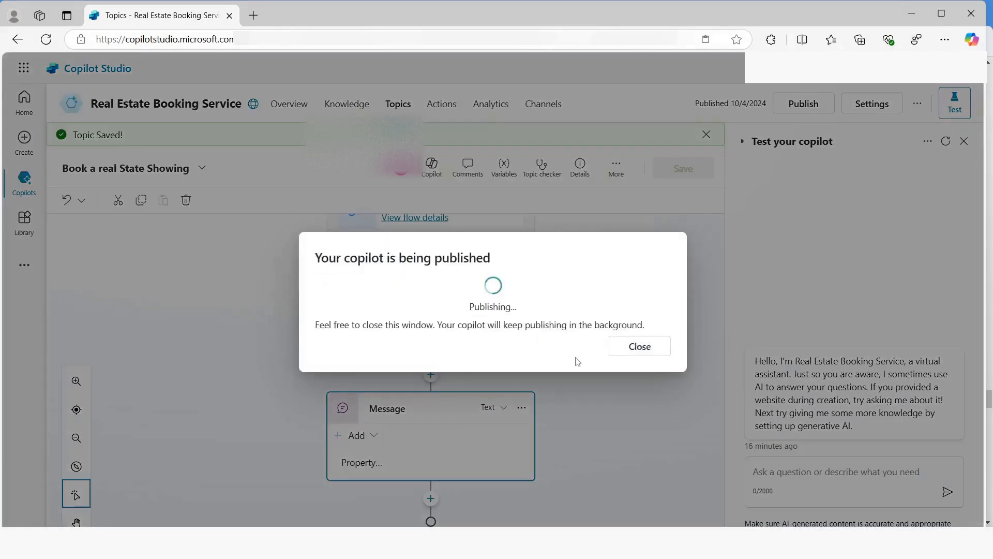